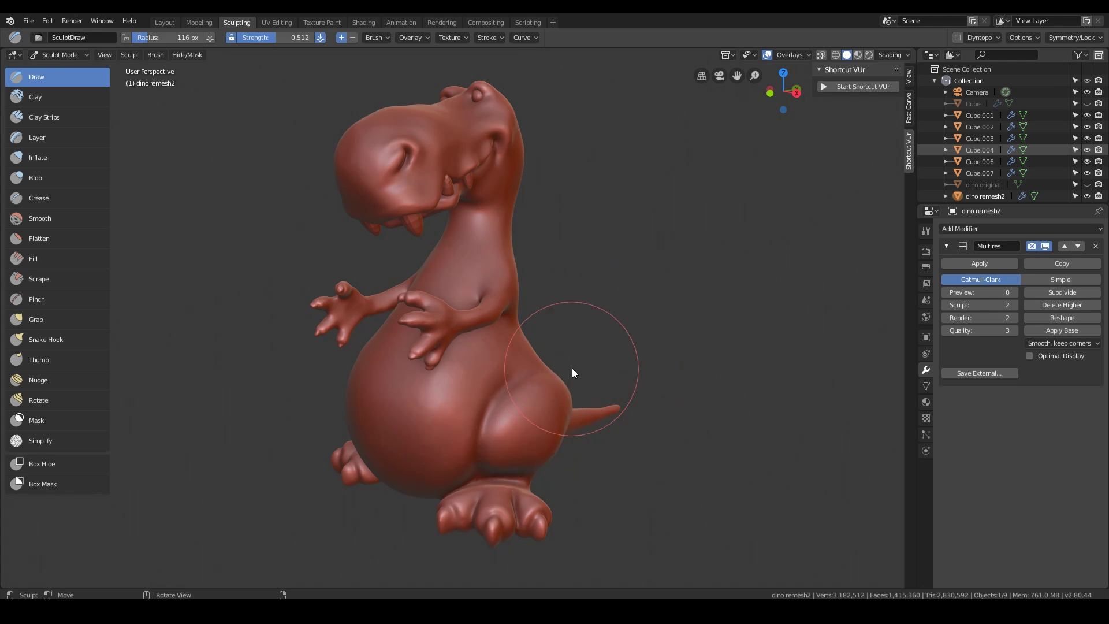
Frame the belly up close and switch to the Crease brush at a 54 px radius.
{"action": "middle_click_drag", "start_coordinate": [575, 376], "coordinate": [604, 332]}
{"action": "middle_click_drag", "start_coordinate": [612, 347], "coordinate": [563, 277], "text": "shift"}
{"action": "mouse_move", "coordinate": [564, 277]}
{"action": "middle_mouse_down", "text": "ctrl"}
{"action": "mouse_move", "coordinate": [543, 212]}
{"action": "mouse_move", "coordinate": [561, 273]}
{"action": "middle_mouse_up", "text": "ctrl"}
{"action": "key", "text": "shift+c"}
{"action": "key", "text": "f"}
{"action": "left_click", "coordinate": [364, 201]}
Deepen the groove between the belly and the thigh with inverted crease strokes.
{"action": "left_click", "coordinate": [926, 231]}
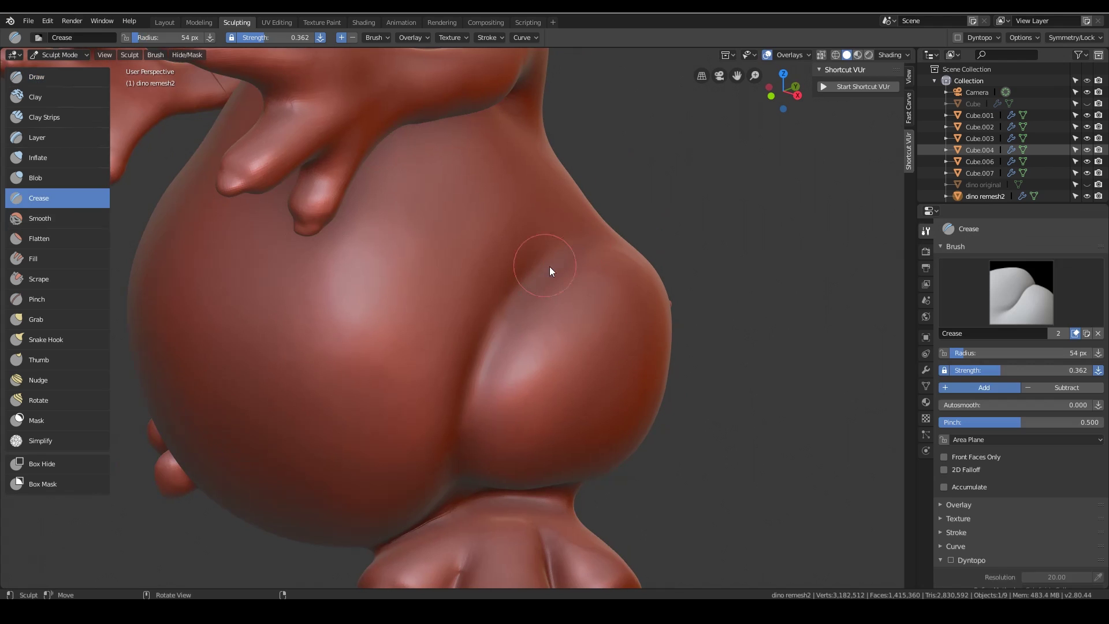
{"action": "mouse_move", "coordinate": [549, 266]}
{"action": "left_mouse_down", "text": "ctrl"}
{"action": "mouse_move", "coordinate": [535, 275]}
{"action": "mouse_move", "coordinate": [465, 484]}
{"action": "left_mouse_up", "text": "ctrl"}
{"action": "middle_click_drag", "start_coordinate": [465, 484], "coordinate": [485, 453]}
{"action": "left_click_drag", "start_coordinate": [512, 266], "coordinate": [469, 428], "text": "ctrl"}
{"action": "middle_click_drag", "start_coordinate": [476, 424], "coordinate": [515, 384]}
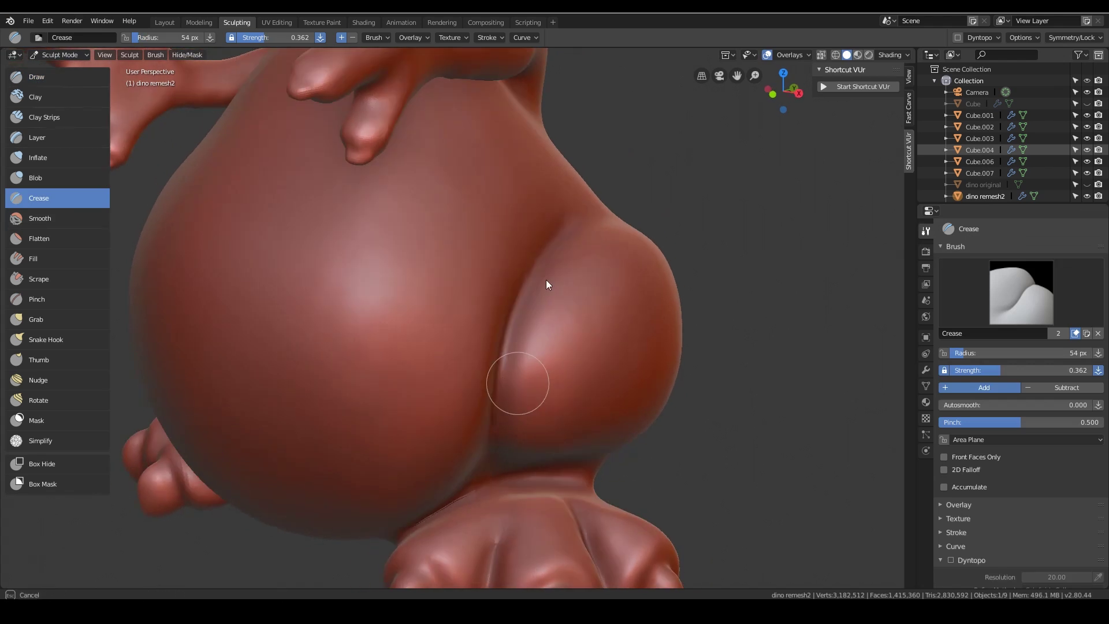
{"action": "mouse_move", "coordinate": [473, 329]}
{"action": "middle_mouse_down"}
{"action": "mouse_move", "coordinate": [706, 334]}
{"action": "mouse_move", "coordinate": [635, 408]}
{"action": "mouse_move", "coordinate": [675, 439]}
{"action": "mouse_move", "coordinate": [631, 450]}
{"action": "mouse_move", "coordinate": [602, 425]}
{"action": "mouse_move", "coordinate": [534, 412]}
{"action": "mouse_move", "coordinate": [535, 456]}
{"action": "mouse_move", "coordinate": [550, 393]}
{"action": "mouse_move", "coordinate": [621, 366]}
{"action": "mouse_move", "coordinate": [622, 391]}
{"action": "mouse_move", "coordinate": [616, 342]}
{"action": "middle_mouse_up"}
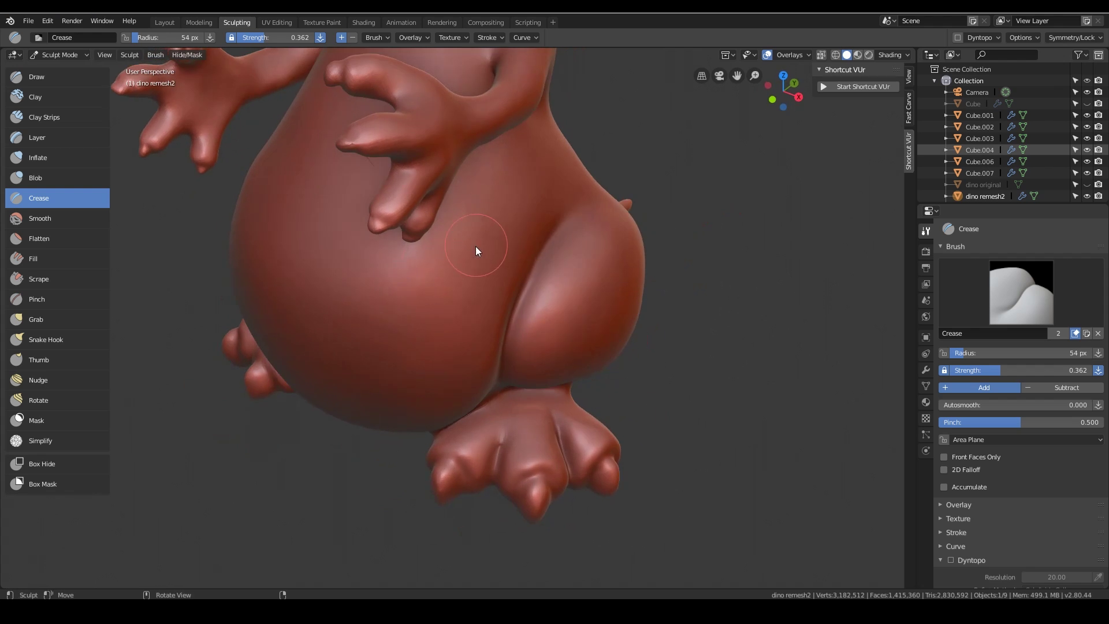
{"action": "scroll", "coordinate": [477, 250], "scroll_direction": "down", "scroll_amount": 3}
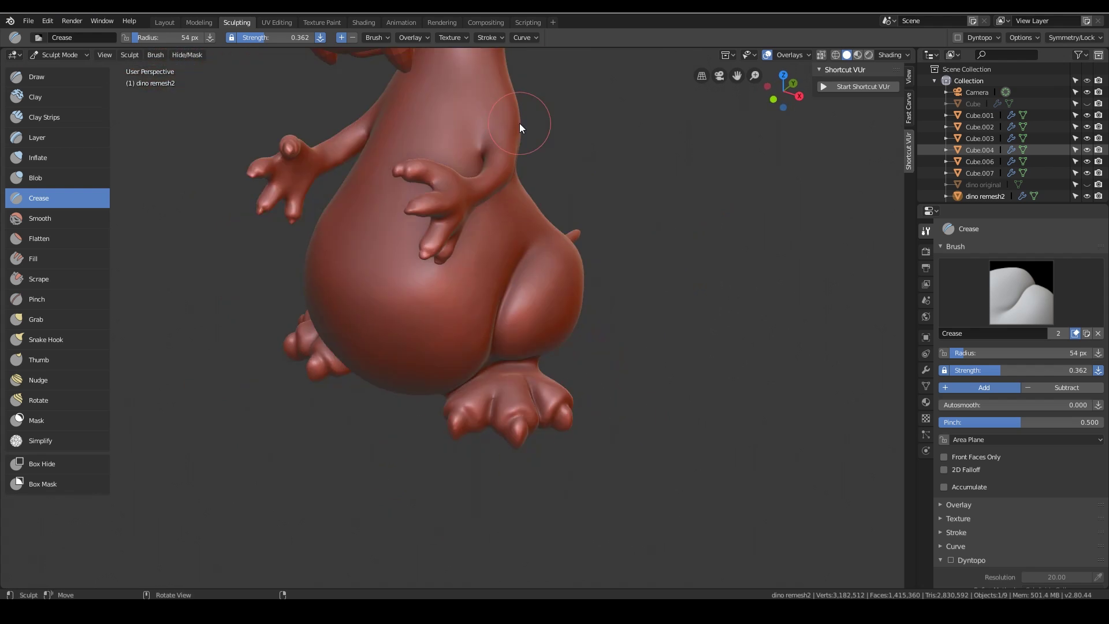
{"action": "scroll", "coordinate": [551, 378], "scroll_direction": "up", "scroll_amount": 5}
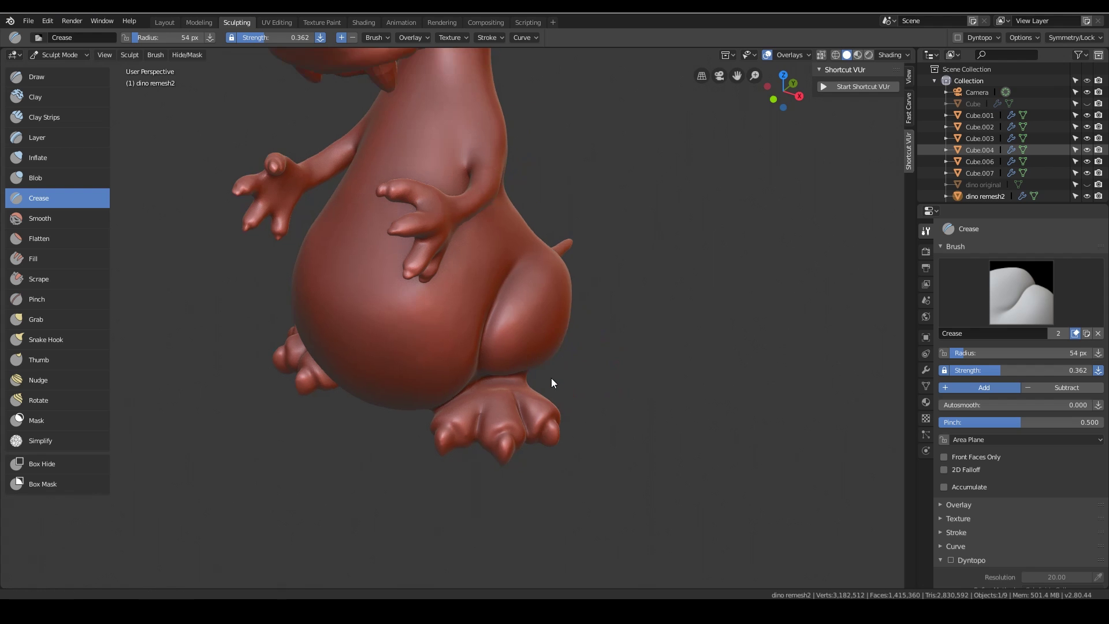
Crease between the toes of the foot, then look over the lower body and head.
{"action": "mouse_move", "coordinate": [501, 465]}
{"action": "left_mouse_down"}
{"action": "mouse_move", "coordinate": [506, 365]}
{"action": "mouse_move", "coordinate": [492, 422]}
{"action": "left_mouse_up"}
{"action": "mouse_move", "coordinate": [487, 455]}
{"action": "middle_mouse_down"}
{"action": "mouse_move", "coordinate": [582, 404]}
{"action": "mouse_move", "coordinate": [517, 481]}
{"action": "mouse_move", "coordinate": [550, 459]}
{"action": "mouse_move", "coordinate": [524, 396]}
{"action": "mouse_move", "coordinate": [539, 396]}
{"action": "mouse_move", "coordinate": [512, 302]}
{"action": "mouse_move", "coordinate": [487, 348]}
{"action": "mouse_move", "coordinate": [600, 404]}
{"action": "mouse_move", "coordinate": [616, 224]}
{"action": "mouse_move", "coordinate": [597, 208]}
{"action": "mouse_move", "coordinate": [429, 303]}
{"action": "mouse_move", "coordinate": [568, 468]}
{"action": "mouse_move", "coordinate": [521, 419]}
{"action": "mouse_move", "coordinate": [529, 387]}
{"action": "middle_mouse_up"}
{"action": "scroll", "coordinate": [568, 468], "scroll_direction": "down", "scroll_amount": 6}
{"action": "middle_click_drag", "start_coordinate": [664, 249], "coordinate": [674, 351], "text": "shift"}
{"action": "scroll", "coordinate": [585, 407], "scroll_direction": "up", "scroll_amount": 5}
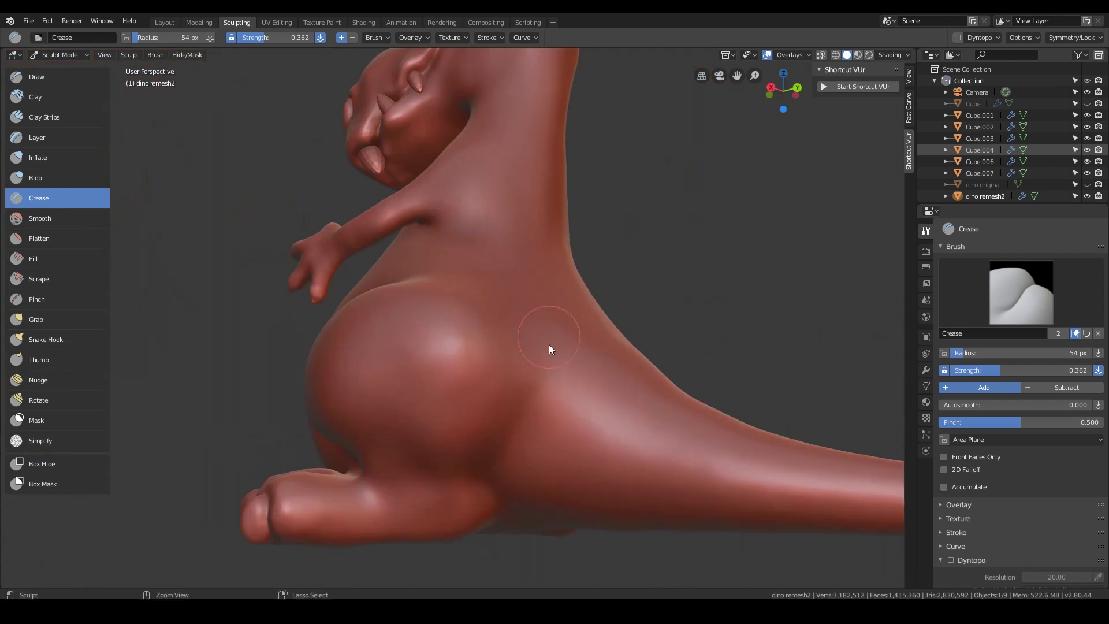
{"action": "mouse_move", "coordinate": [549, 346]}
{"action": "middle_mouse_down"}
{"action": "mouse_move", "coordinate": [492, 432]}
{"action": "mouse_move", "coordinate": [492, 341]}
{"action": "mouse_move", "coordinate": [465, 497]}
{"action": "mouse_move", "coordinate": [561, 398]}
{"action": "mouse_move", "coordinate": [655, 471]}
{"action": "mouse_move", "coordinate": [693, 462]}
{"action": "mouse_move", "coordinate": [658, 425]}
{"action": "middle_mouse_up"}
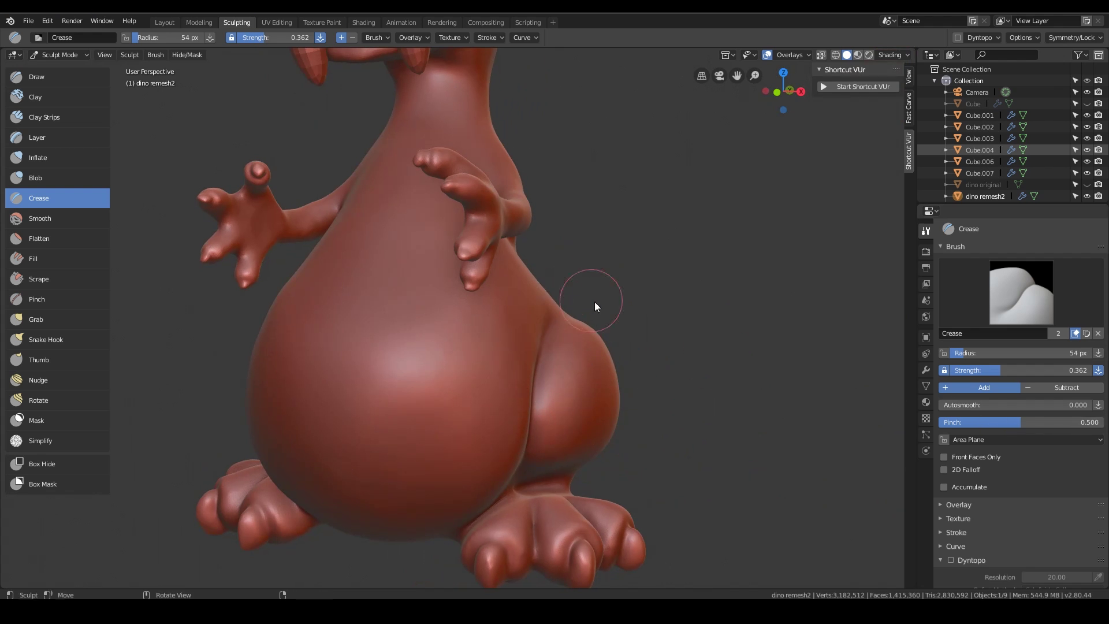
{"action": "mouse_move", "coordinate": [626, 267]}
{"action": "middle_mouse_down"}
{"action": "mouse_move", "coordinate": [633, 389]}
{"action": "mouse_move", "coordinate": [549, 398]}
{"action": "mouse_move", "coordinate": [534, 286]}
{"action": "middle_mouse_up"}
{"action": "scroll", "coordinate": [534, 287], "scroll_direction": "up", "scroll_amount": 8}
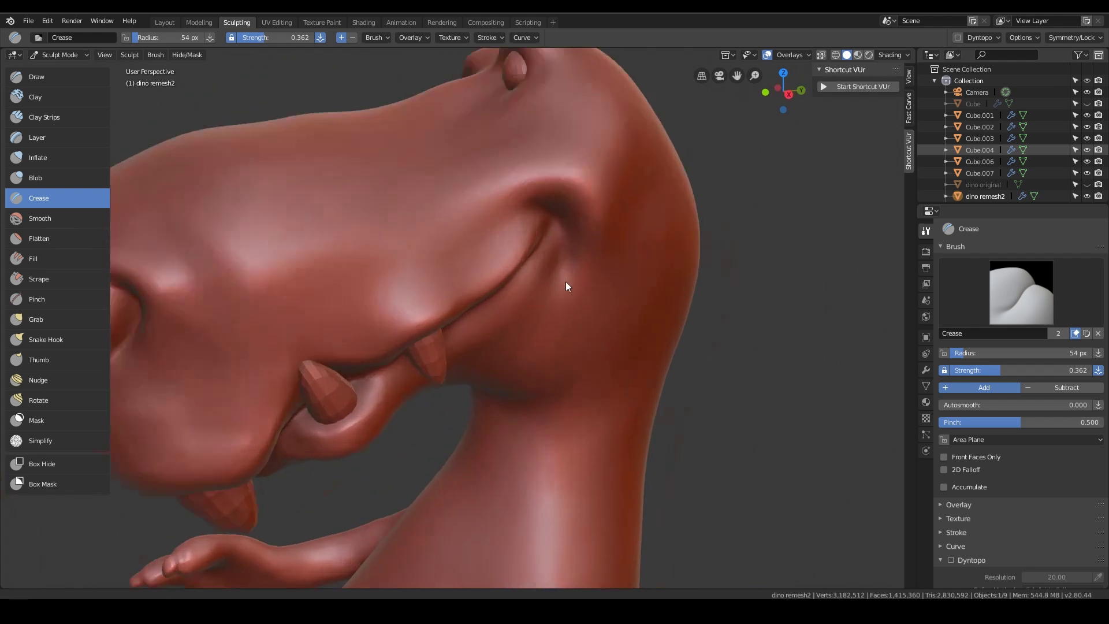
Deepen the fold at the mouth corner and extend the crease along the mouth line.
{"action": "left_click_drag", "start_coordinate": [534, 173], "coordinate": [586, 289], "text": "ctrl"}
{"action": "middle_click_drag", "start_coordinate": [585, 308], "coordinate": [569, 306]}
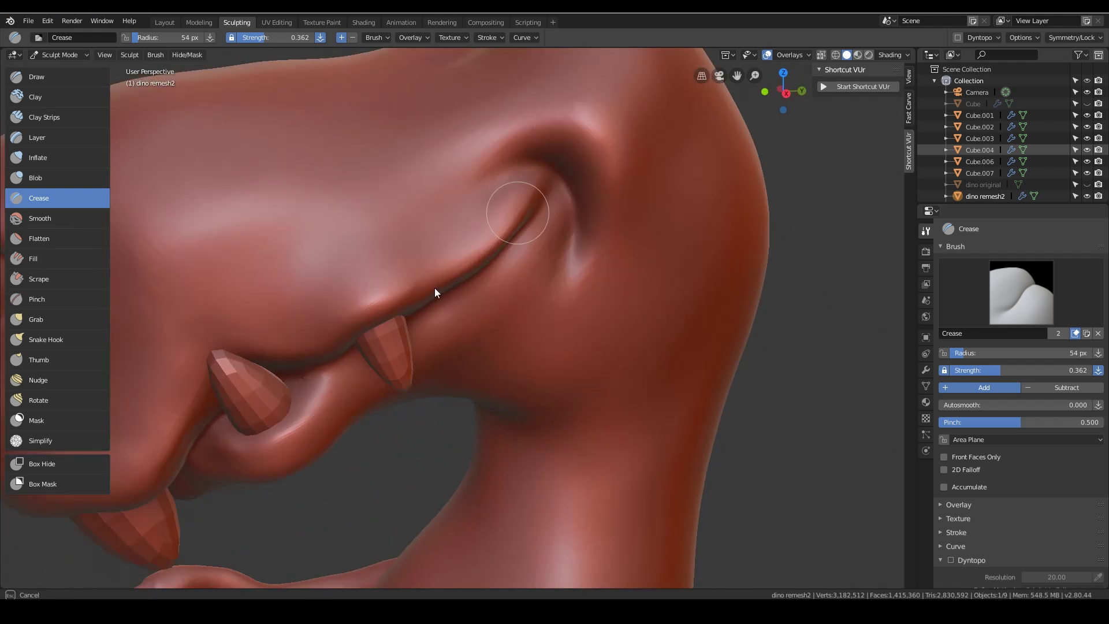
{"action": "left_click_drag", "start_coordinate": [434, 287], "coordinate": [538, 205], "text": "ctrl"}
{"action": "middle_click_drag", "start_coordinate": [538, 205], "coordinate": [523, 179]}
{"action": "middle_click_drag", "start_coordinate": [474, 269], "coordinate": [706, 199], "text": "shift"}
{"action": "scroll", "coordinate": [532, 328], "scroll_direction": "up", "scroll_amount": 3}
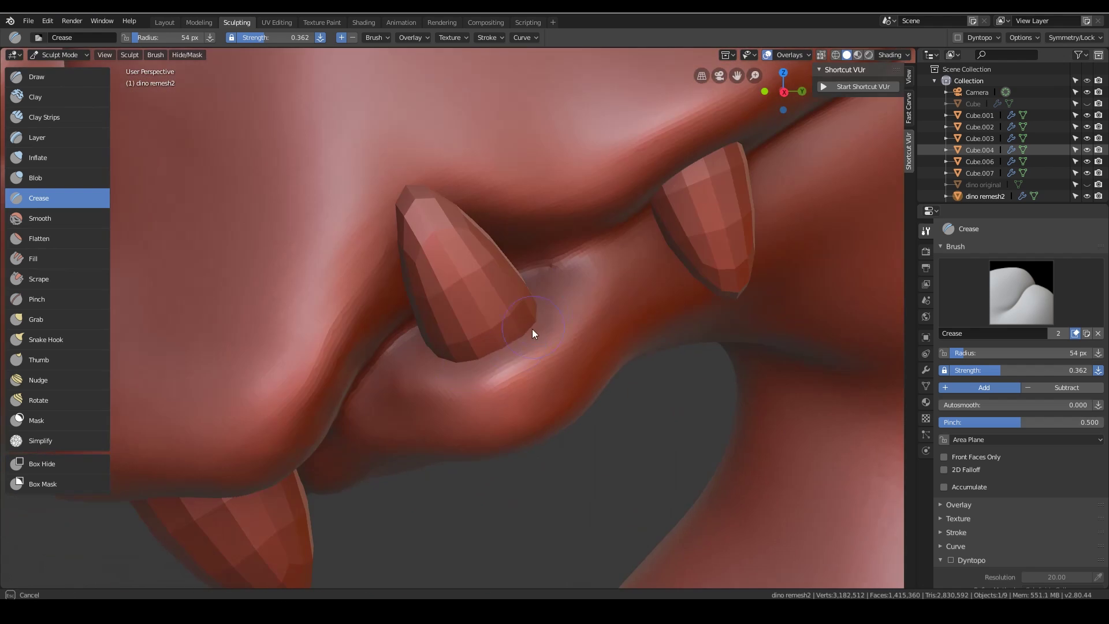
Deepen the groove near the teeth and run a crease along the lip fold.
{"action": "left_click_drag", "start_coordinate": [608, 298], "coordinate": [639, 223]}
{"action": "mouse_move", "coordinate": [639, 223]}
{"action": "middle_mouse_down"}
{"action": "mouse_move", "coordinate": [463, 255]}
{"action": "mouse_move", "coordinate": [446, 231]}
{"action": "mouse_move", "coordinate": [337, 323]}
{"action": "middle_mouse_up"}
{"action": "mouse_move", "coordinate": [484, 174]}
{"action": "middle_mouse_down"}
{"action": "mouse_move", "coordinate": [563, 172]}
{"action": "mouse_move", "coordinate": [559, 213]}
{"action": "middle_mouse_up"}
{"action": "left_click_drag", "start_coordinate": [515, 197], "coordinate": [398, 245], "text": "ctrl"}
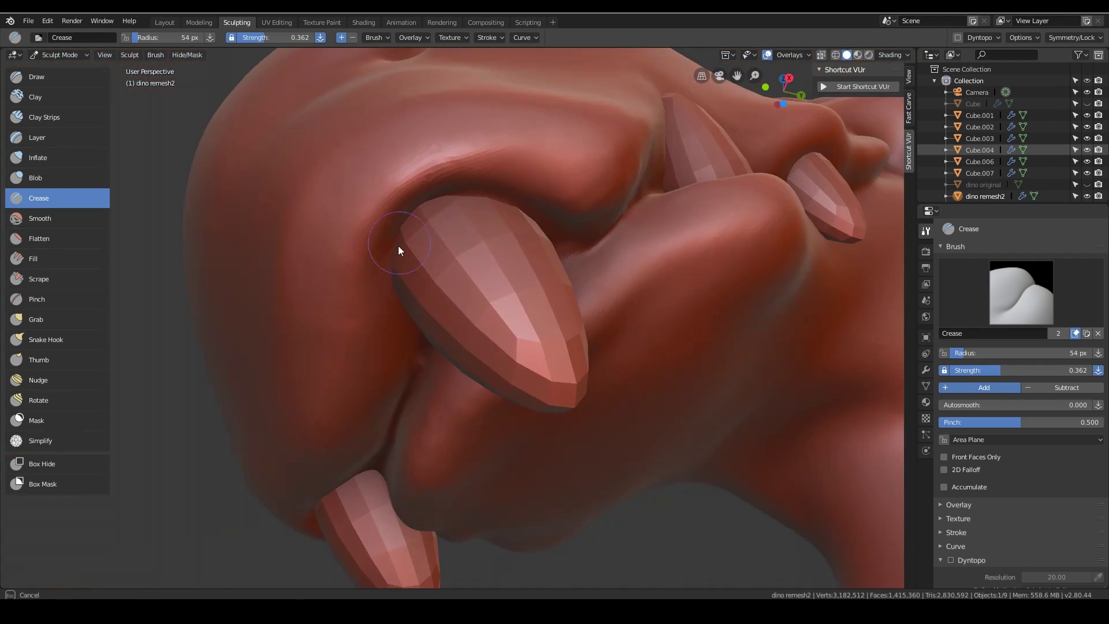
{"action": "mouse_move", "coordinate": [397, 245]}
{"action": "middle_mouse_down"}
{"action": "mouse_move", "coordinate": [460, 321]}
{"action": "mouse_move", "coordinate": [449, 320]}
{"action": "mouse_move", "coordinate": [496, 269]}
{"action": "mouse_move", "coordinate": [554, 445]}
{"action": "mouse_move", "coordinate": [498, 351]}
{"action": "middle_mouse_up"}
{"action": "scroll", "coordinate": [495, 269], "scroll_direction": "down", "scroll_amount": 6}
{"action": "scroll", "coordinate": [498, 351], "scroll_direction": "up", "scroll_amount": 6}
{"action": "left_click_drag", "start_coordinate": [448, 365], "coordinate": [488, 322]}
Carve a curved groove under the tooth, then inspect the head and nostrils from below.
{"action": "mouse_move", "coordinate": [655, 303]}
{"action": "middle_mouse_down"}
{"action": "mouse_move", "coordinate": [670, 359]}
{"action": "mouse_move", "coordinate": [686, 347]}
{"action": "mouse_move", "coordinate": [675, 355]}
{"action": "middle_mouse_up"}
{"action": "mouse_move", "coordinate": [716, 280]}
{"action": "left_mouse_down"}
{"action": "mouse_move", "coordinate": [614, 393]}
{"action": "mouse_move", "coordinate": [722, 272]}
{"action": "mouse_move", "coordinate": [701, 263]}
{"action": "mouse_move", "coordinate": [696, 276]}
{"action": "left_mouse_up"}
{"action": "scroll", "coordinate": [679, 382], "scroll_direction": "down", "scroll_amount": 6}
{"action": "middle_click_drag", "start_coordinate": [680, 411], "coordinate": [658, 420]}
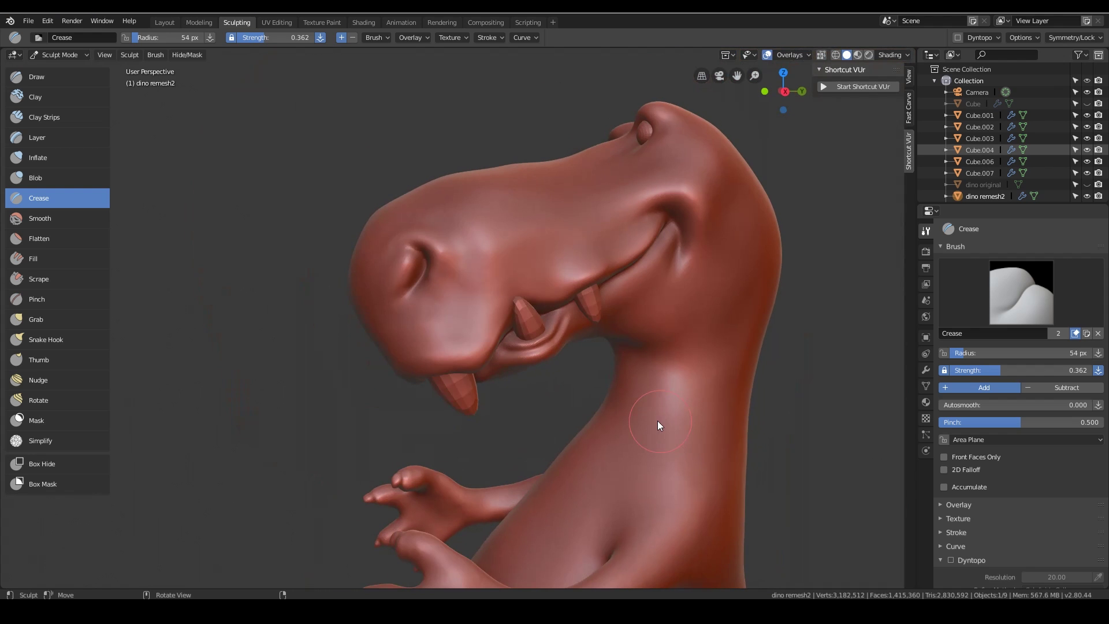
{"action": "scroll", "coordinate": [630, 355], "scroll_direction": "up", "scroll_amount": 6}
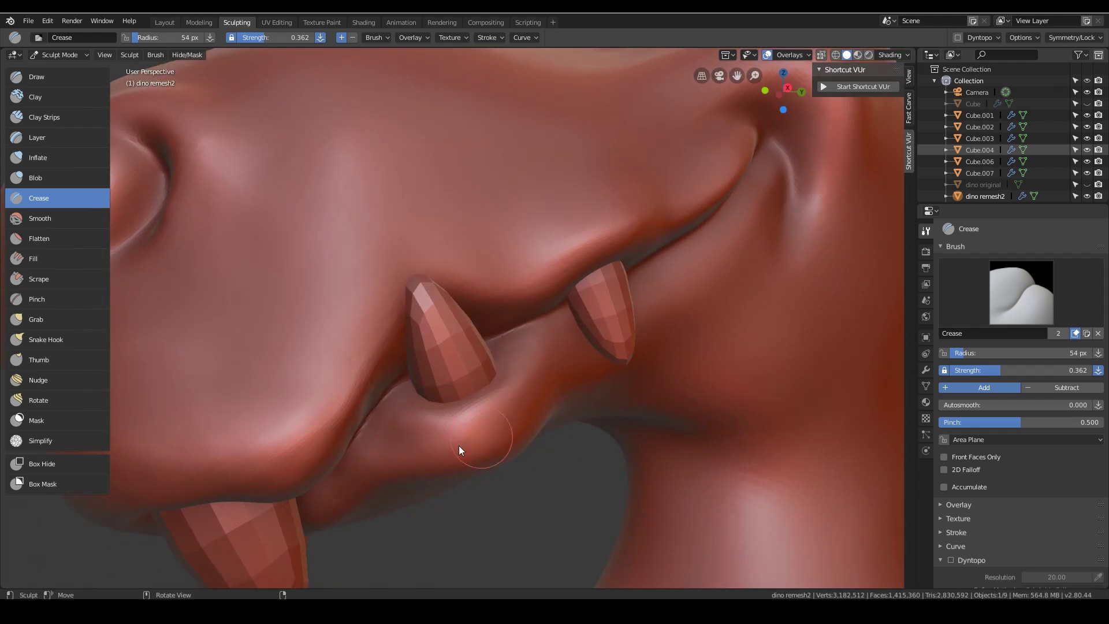
{"action": "mouse_move", "coordinate": [549, 426]}
{"action": "middle_mouse_down"}
{"action": "mouse_move", "coordinate": [539, 414]}
{"action": "mouse_move", "coordinate": [549, 411]}
{"action": "middle_mouse_up"}
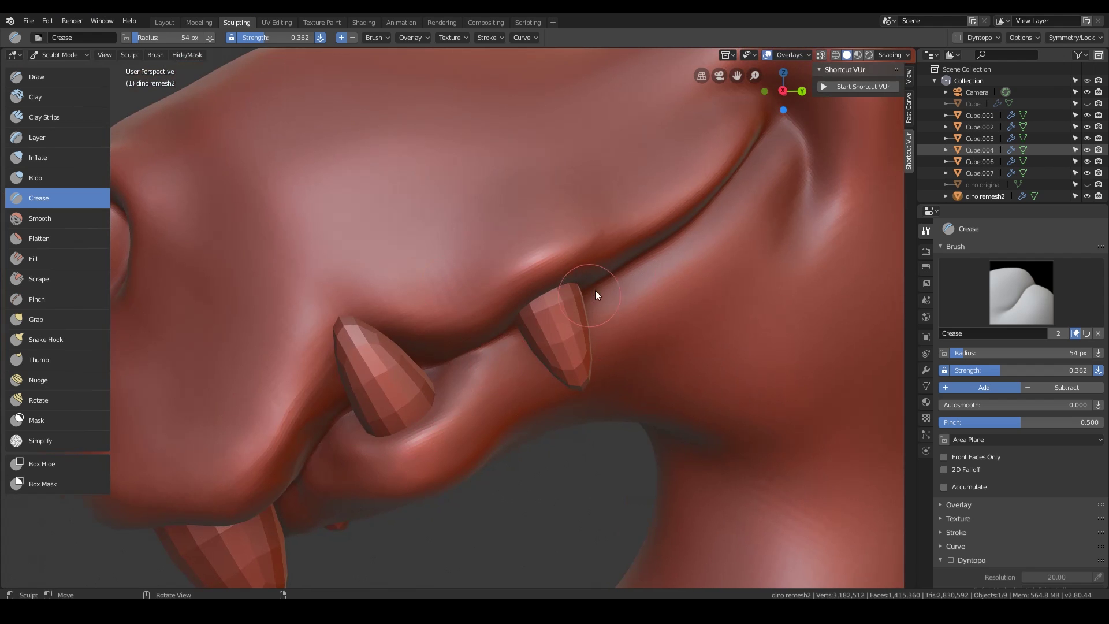
{"action": "scroll", "coordinate": [583, 341], "scroll_direction": "down", "scroll_amount": 4}
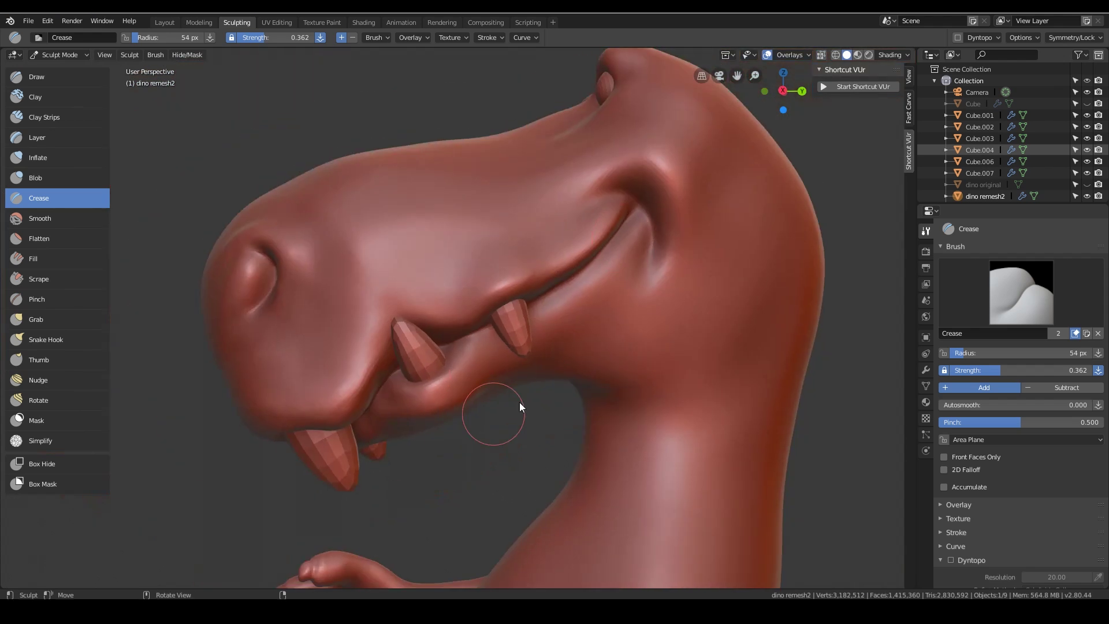
{"action": "mouse_move", "coordinate": [520, 403]}
{"action": "middle_mouse_down"}
{"action": "mouse_move", "coordinate": [570, 413]}
{"action": "mouse_move", "coordinate": [593, 425]}
{"action": "mouse_move", "coordinate": [584, 436]}
{"action": "mouse_move", "coordinate": [537, 441]}
{"action": "mouse_move", "coordinate": [567, 347]}
{"action": "middle_mouse_up"}
{"action": "scroll", "coordinate": [621, 282], "scroll_direction": "up", "scroll_amount": 5}
{"action": "mouse_move", "coordinate": [614, 279]}
{"action": "middle_mouse_down"}
{"action": "mouse_move", "coordinate": [560, 248]}
{"action": "mouse_move", "coordinate": [585, 339]}
{"action": "mouse_move", "coordinate": [551, 422]}
{"action": "mouse_move", "coordinate": [473, 314]}
{"action": "mouse_move", "coordinate": [525, 418]}
{"action": "mouse_move", "coordinate": [447, 449]}
{"action": "mouse_move", "coordinate": [612, 363]}
{"action": "mouse_move", "coordinate": [425, 261]}
{"action": "middle_mouse_up"}
Crease the fold beside the nostril and the seam between the belly and arm.
{"action": "left_click_drag", "start_coordinate": [399, 348], "coordinate": [451, 309]}
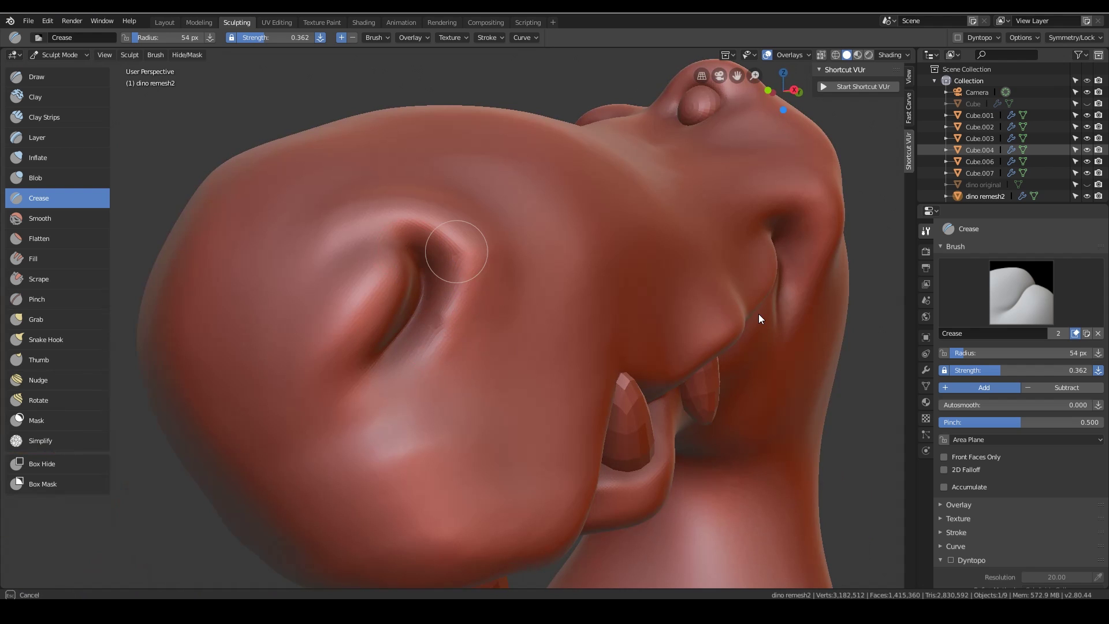
{"action": "mouse_move", "coordinate": [673, 398]}
{"action": "middle_mouse_down"}
{"action": "mouse_move", "coordinate": [607, 477]}
{"action": "mouse_move", "coordinate": [549, 317]}
{"action": "mouse_move", "coordinate": [544, 344]}
{"action": "mouse_move", "coordinate": [538, 323]}
{"action": "middle_mouse_up"}
{"action": "left_click_drag", "start_coordinate": [532, 277], "coordinate": [529, 321]}
Add crease dents to the middle claw and the other fingers of the hand.
{"action": "mouse_move", "coordinate": [702, 305]}
{"action": "middle_mouse_down"}
{"action": "mouse_move", "coordinate": [679, 359]}
{"action": "mouse_move", "coordinate": [555, 218]}
{"action": "mouse_move", "coordinate": [609, 283]}
{"action": "mouse_move", "coordinate": [616, 332]}
{"action": "mouse_move", "coordinate": [549, 361]}
{"action": "mouse_move", "coordinate": [441, 345]}
{"action": "mouse_move", "coordinate": [454, 246]}
{"action": "mouse_move", "coordinate": [522, 327]}
{"action": "mouse_move", "coordinate": [461, 275]}
{"action": "middle_mouse_up"}
{"action": "mouse_move", "coordinate": [460, 275]}
{"action": "left_mouse_down"}
{"action": "mouse_move", "coordinate": [460, 250]}
{"action": "mouse_move", "coordinate": [452, 299]}
{"action": "left_mouse_up"}
{"action": "mouse_move", "coordinate": [452, 299]}
{"action": "middle_mouse_down"}
{"action": "mouse_move", "coordinate": [545, 362]}
{"action": "mouse_move", "coordinate": [463, 213]}
{"action": "mouse_move", "coordinate": [510, 256]}
{"action": "mouse_move", "coordinate": [458, 178]}
{"action": "middle_mouse_up"}
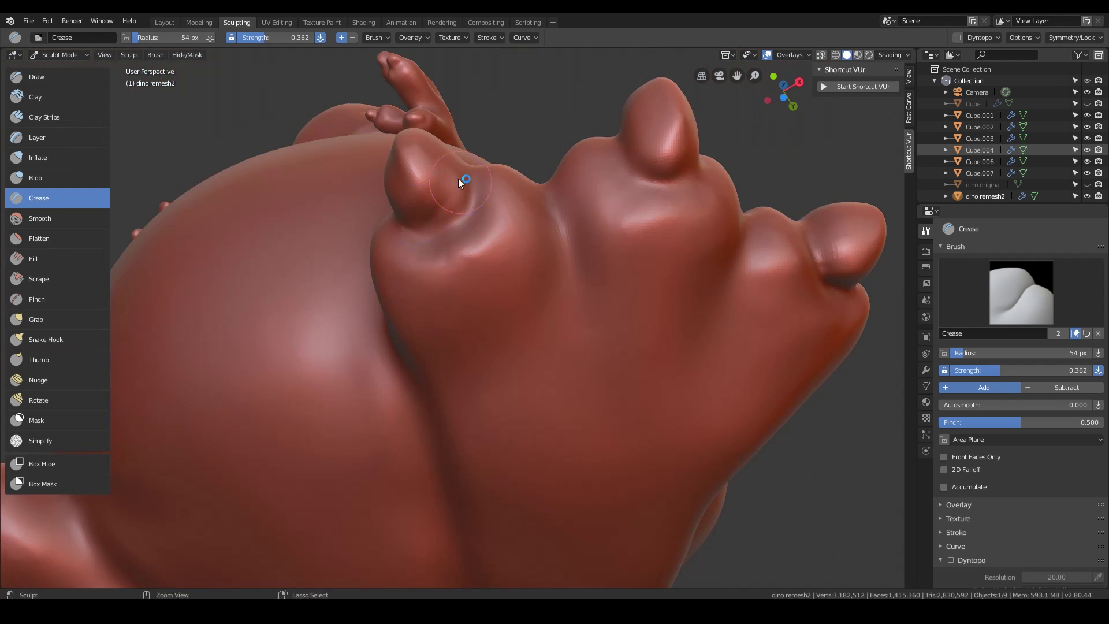
{"action": "middle_click_drag", "start_coordinate": [546, 324], "coordinate": [369, 294]}
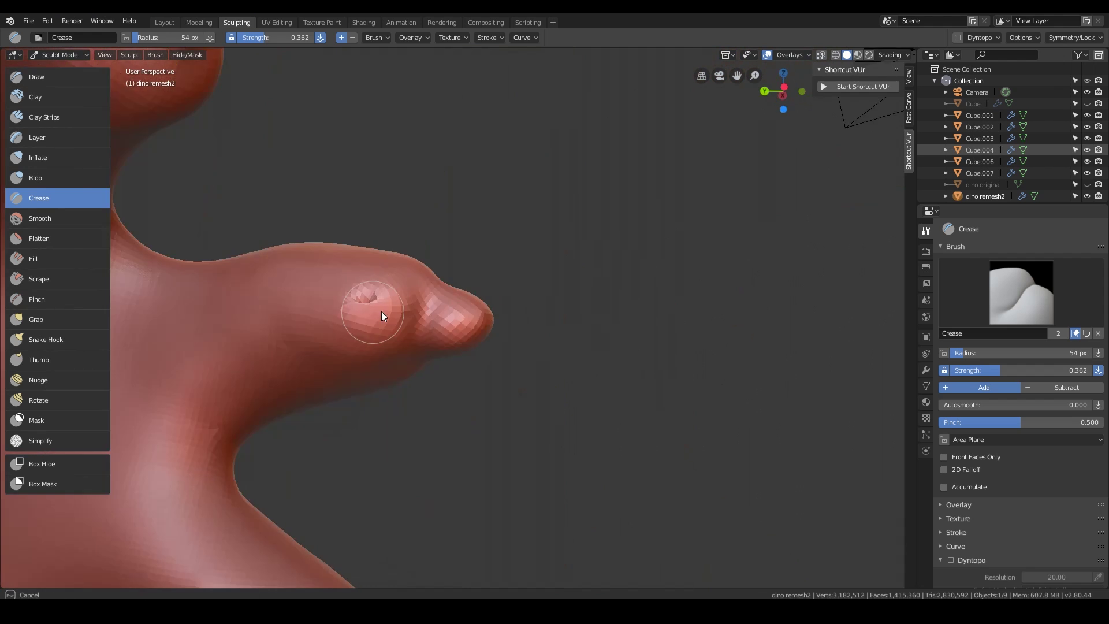
{"action": "mouse_move", "coordinate": [381, 314]}
{"action": "middle_mouse_down"}
{"action": "mouse_move", "coordinate": [383, 414]}
{"action": "mouse_move", "coordinate": [426, 425]}
{"action": "mouse_move", "coordinate": [572, 275]}
{"action": "mouse_move", "coordinate": [488, 379]}
{"action": "mouse_move", "coordinate": [386, 331]}
{"action": "mouse_move", "coordinate": [533, 331]}
{"action": "mouse_move", "coordinate": [690, 291]}
{"action": "mouse_move", "coordinate": [596, 359]}
{"action": "middle_mouse_up"}
{"action": "scroll", "coordinate": [476, 363], "scroll_direction": "down", "scroll_amount": 7}
{"action": "scroll", "coordinate": [690, 292], "scroll_direction": "up", "scroll_amount": 4}
{"action": "scroll", "coordinate": [596, 359], "scroll_direction": "down", "scroll_amount": 4}
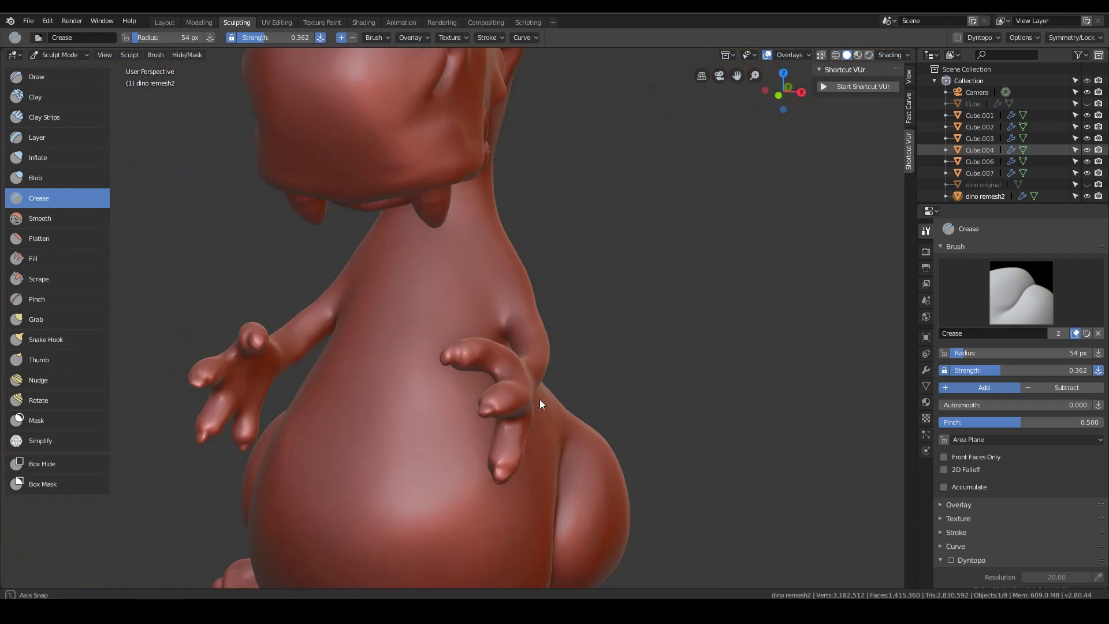
{"action": "middle_click_drag", "start_coordinate": [540, 399], "coordinate": [446, 253]}
{"action": "scroll", "coordinate": [684, 345], "scroll_direction": "up", "scroll_amount": 4}
{"action": "scroll", "coordinate": [526, 287], "scroll_direction": "up", "scroll_amount": 7}
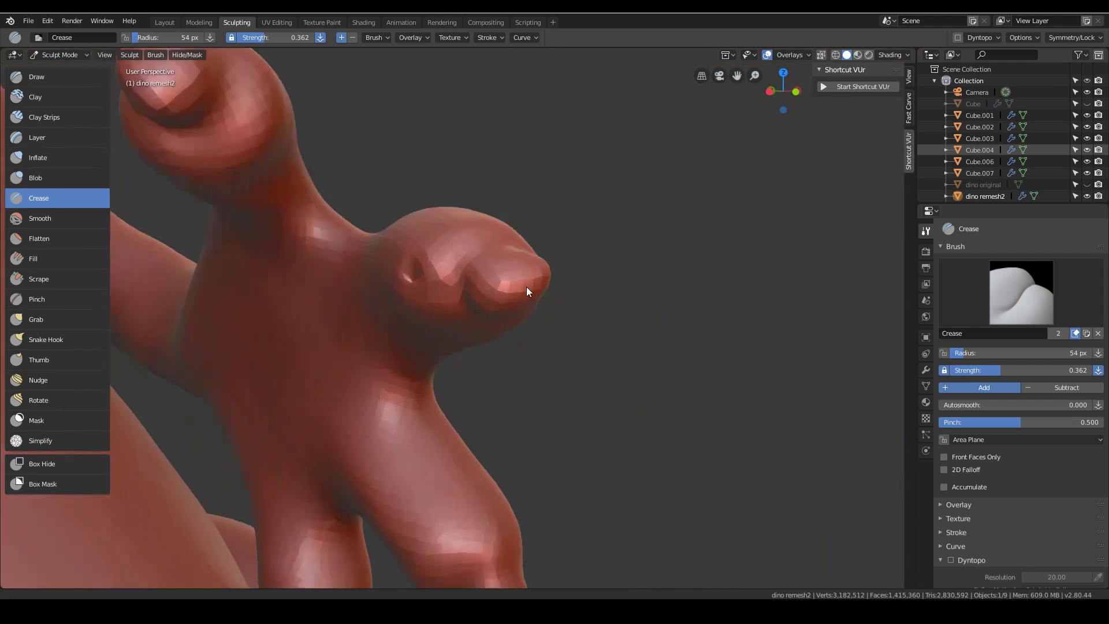
{"action": "mouse_move", "coordinate": [526, 287]}
{"action": "middle_mouse_down"}
{"action": "mouse_move", "coordinate": [477, 279]}
{"action": "mouse_move", "coordinate": [529, 313]}
{"action": "middle_mouse_up"}
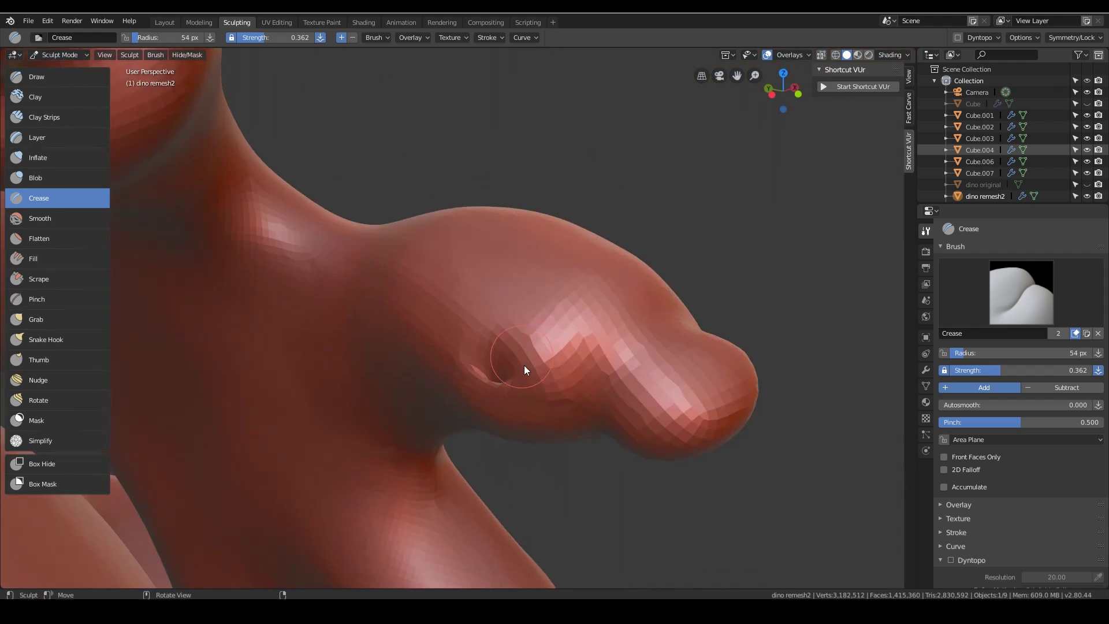
{"action": "middle_click_drag", "start_coordinate": [517, 384], "coordinate": [514, 396]}
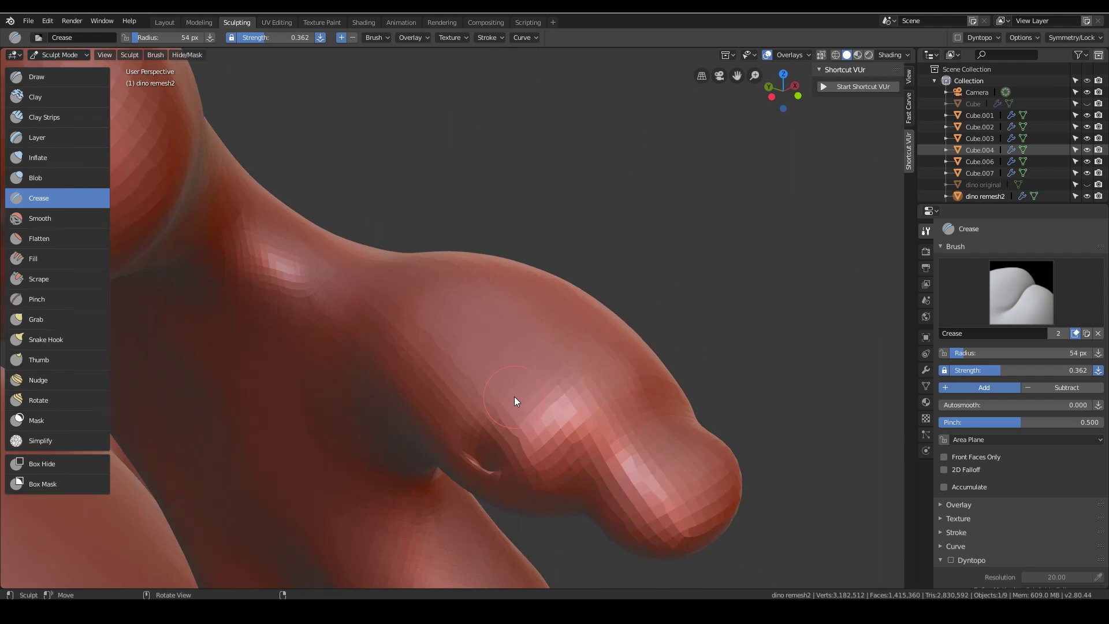
Put dino remesh2 in Edit Mode and view the mesh in wireframe, zoomed close.
{"action": "left_click", "coordinate": [926, 370]}
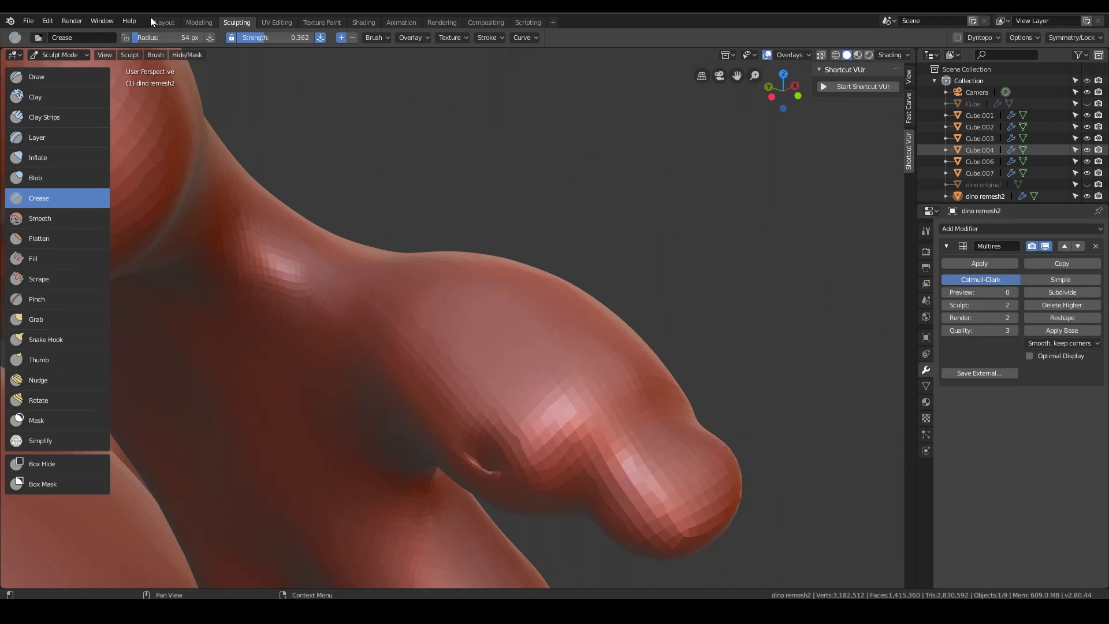
{"action": "left_click", "coordinate": [170, 20]}
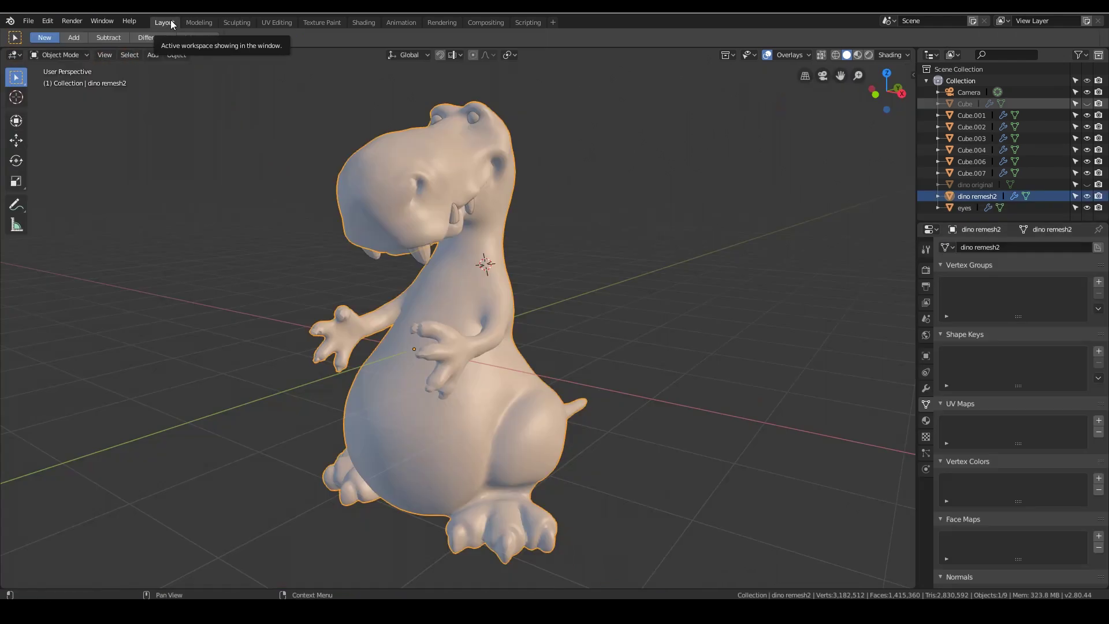
{"action": "left_click", "coordinate": [206, 22]}
{"action": "middle_click_drag", "start_coordinate": [491, 323], "coordinate": [691, 278]}
{"action": "middle_click_drag", "start_coordinate": [710, 306], "coordinate": [442, 342], "text": "shift"}
{"action": "middle_click_drag", "start_coordinate": [503, 348], "coordinate": [668, 253], "text": "ctrl"}
{"action": "middle_click_drag", "start_coordinate": [427, 367], "coordinate": [536, 345]}
{"action": "middle_click_drag", "start_coordinate": [418, 385], "coordinate": [518, 337], "text": "ctrl"}
{"action": "key", "text": "z"}
{"action": "left_click", "coordinate": [432, 400]}
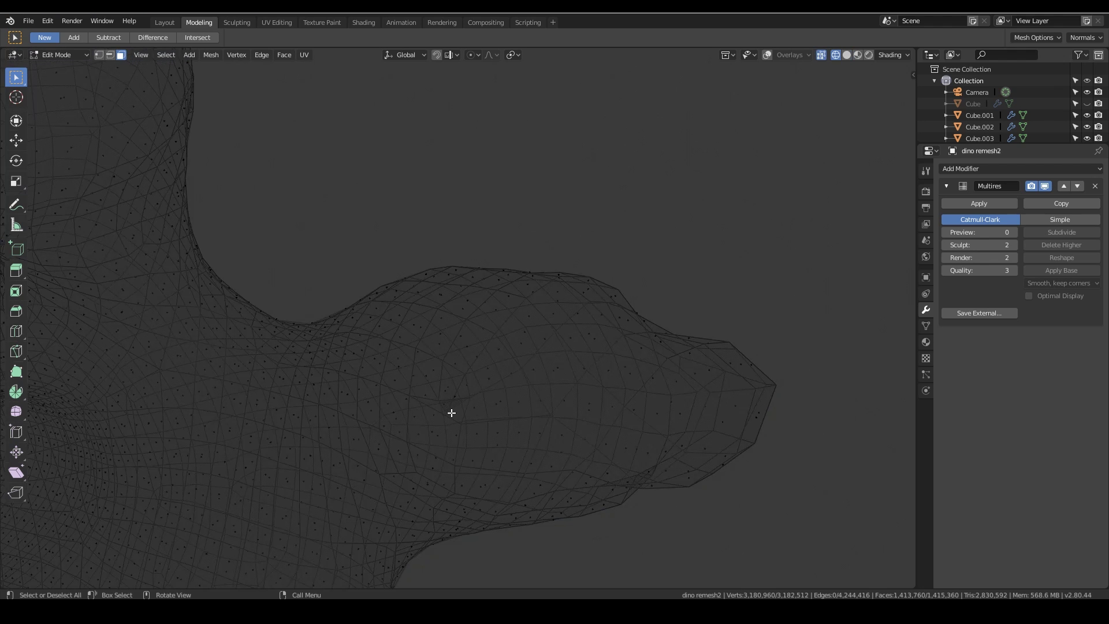
In vertex select mode, nudge one snout vertex about 0.009 m.
{"action": "key", "text": "1"}
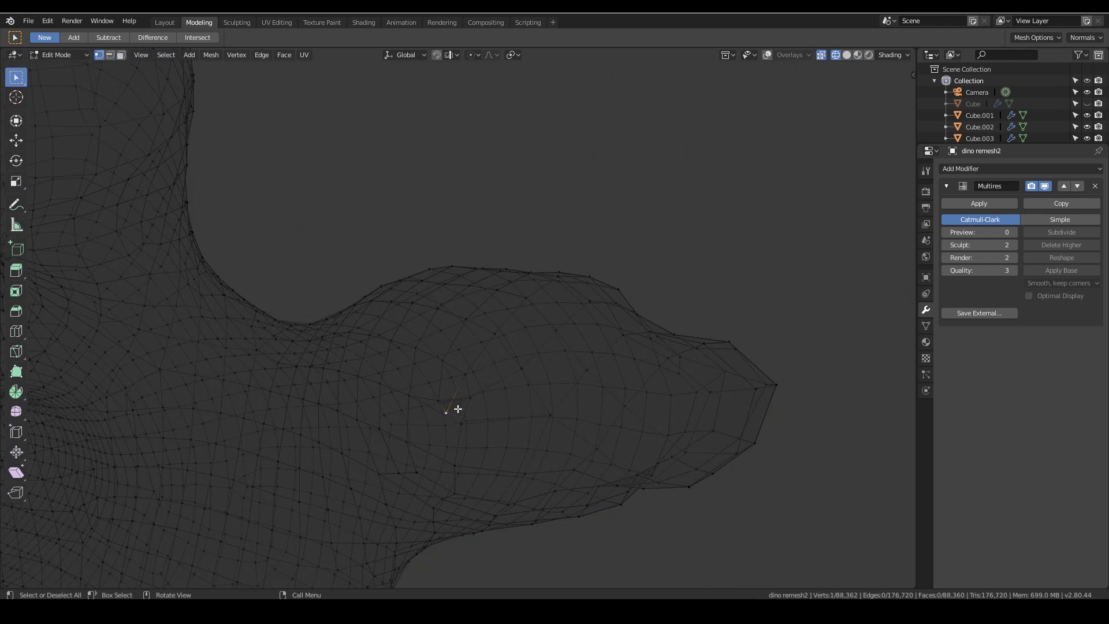
{"action": "key", "text": "g"}
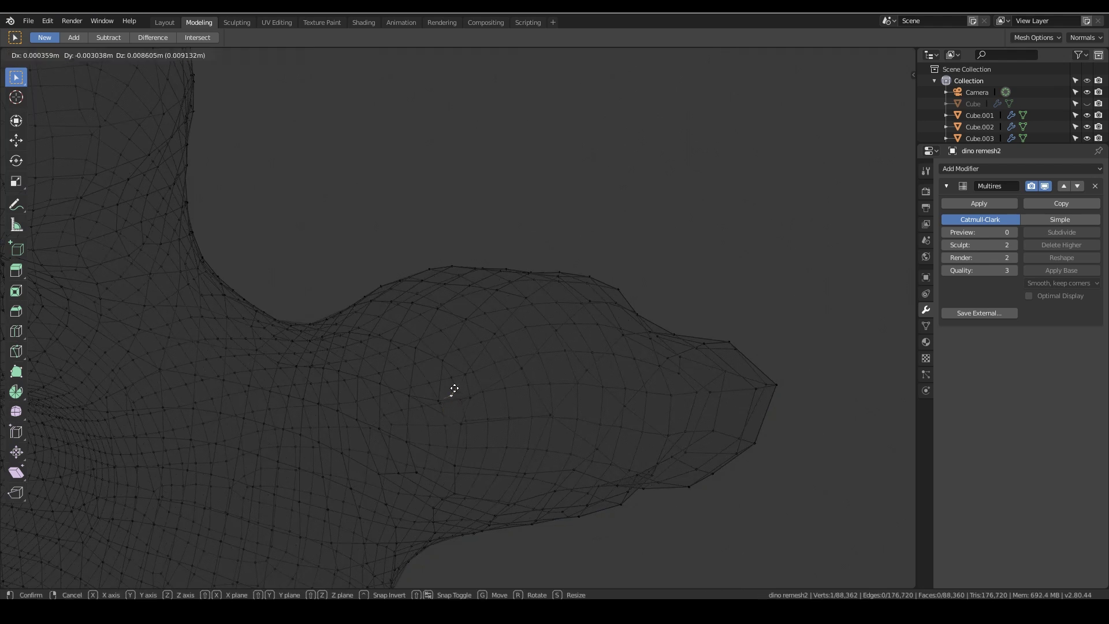
{"action": "left_click", "coordinate": [468, 383]}
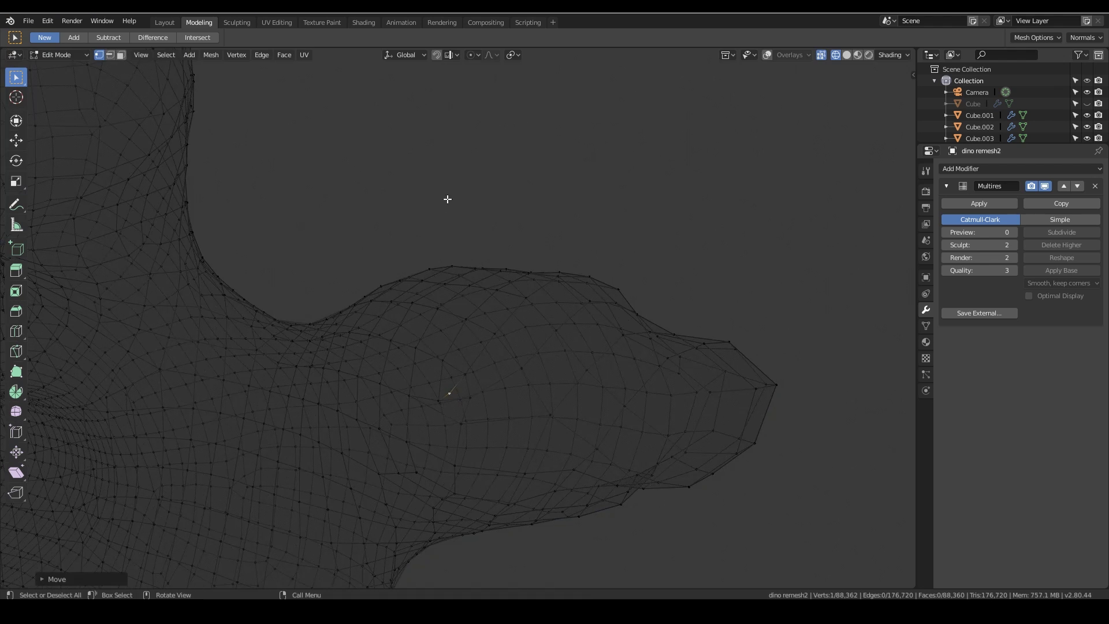
{"action": "left_click", "coordinate": [237, 54]}
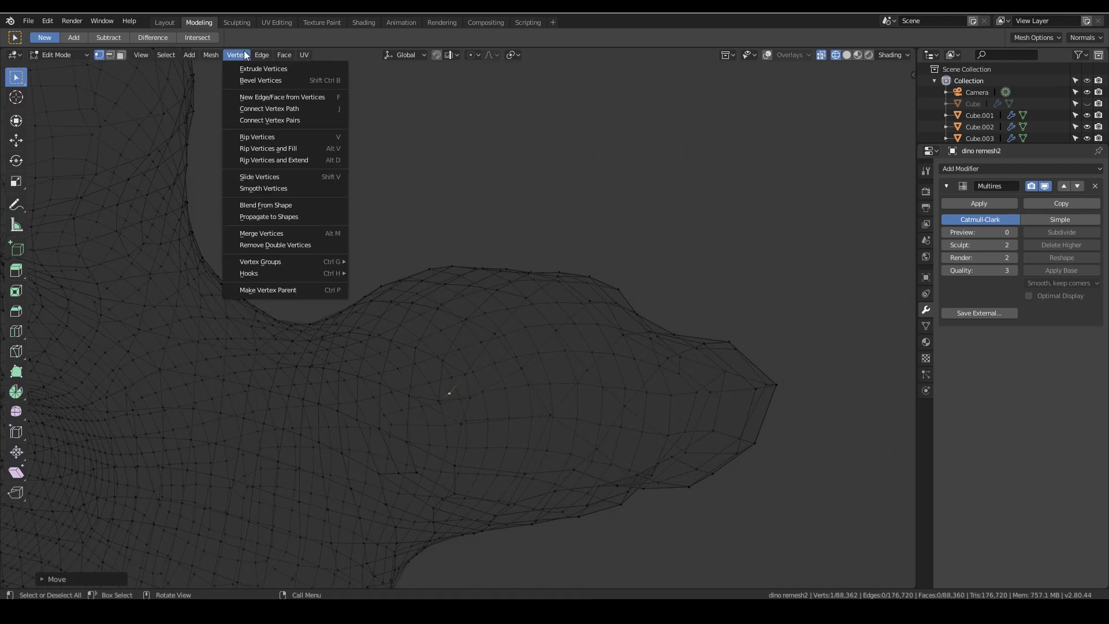
Smooth the selected snout vertices twice with solid shading on.
{"action": "left_click", "coordinate": [286, 192]}
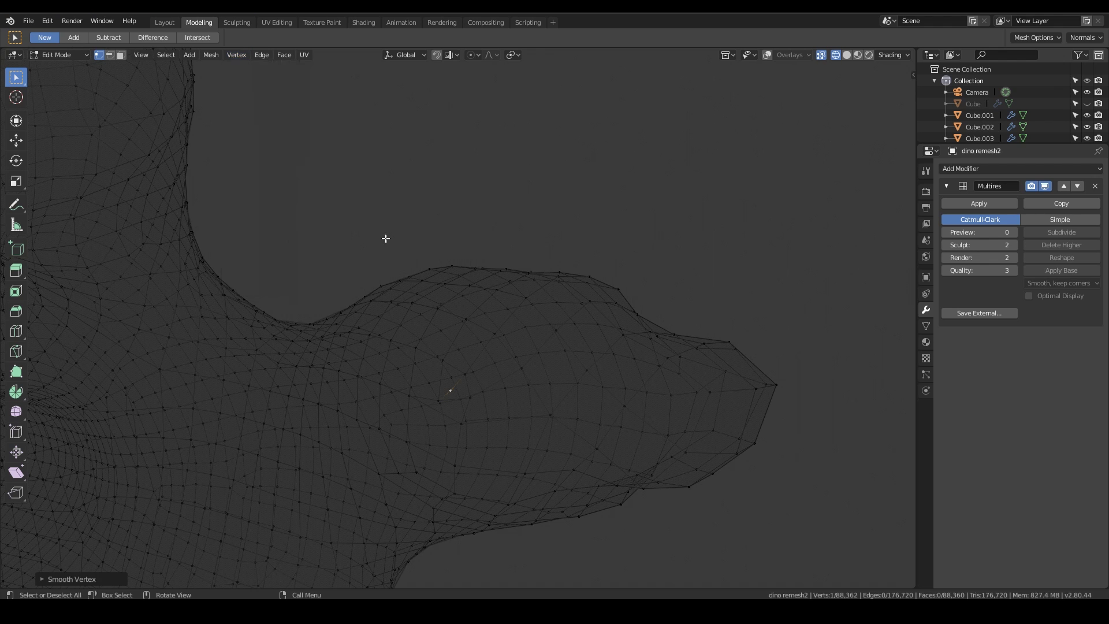
{"action": "key", "text": "shift+z"}
{"action": "middle_click_drag", "start_coordinate": [496, 403], "coordinate": [552, 359]}
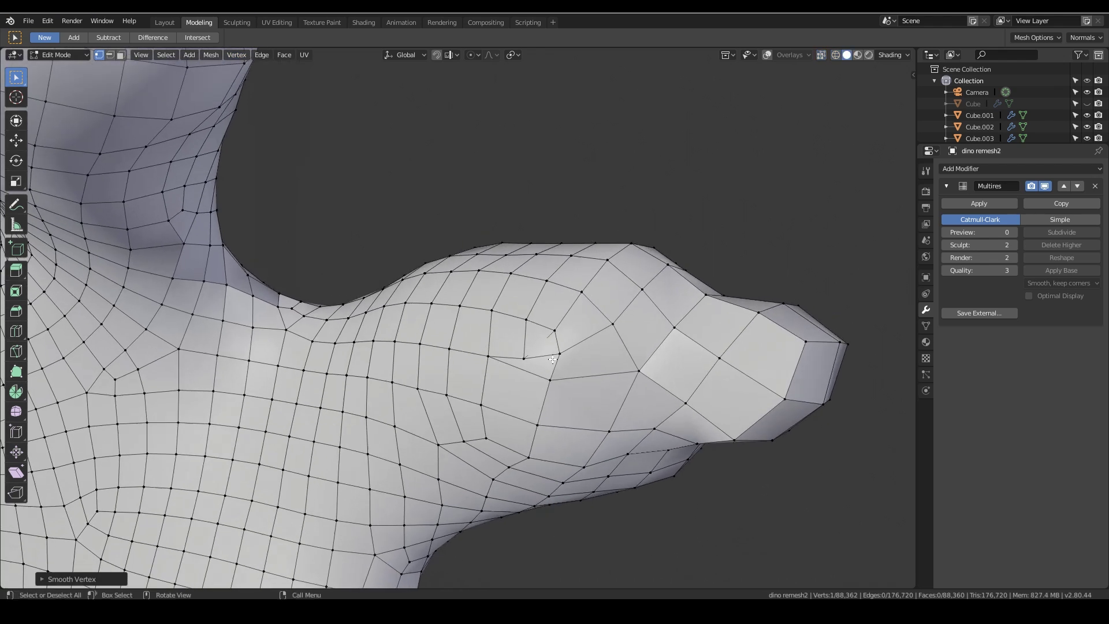
{"action": "left_click", "coordinate": [238, 54]}
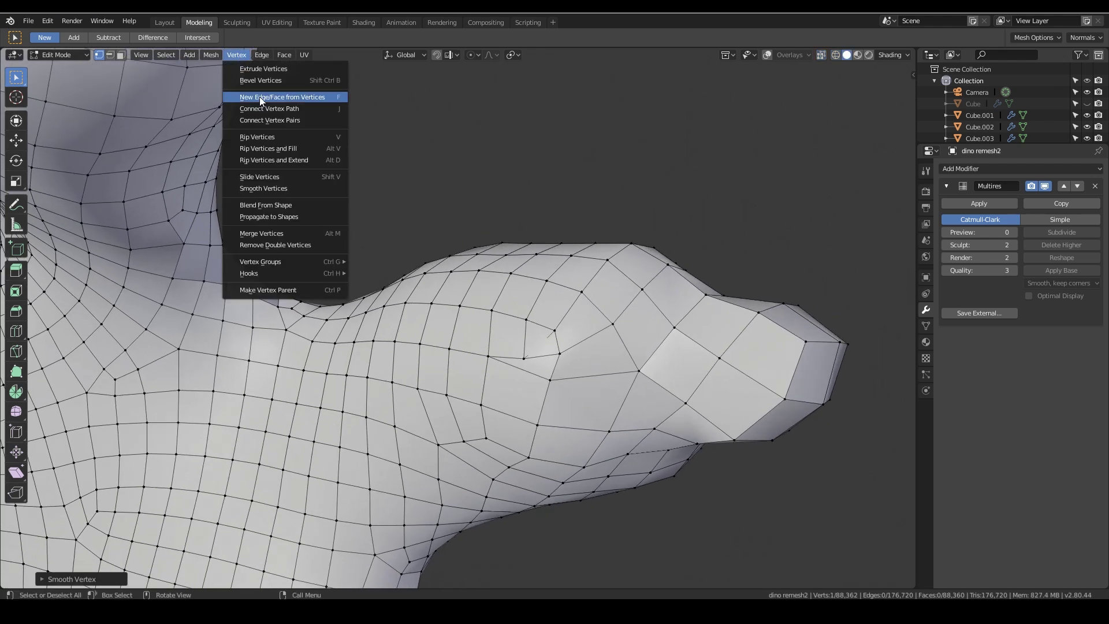
{"action": "left_click", "coordinate": [285, 191]}
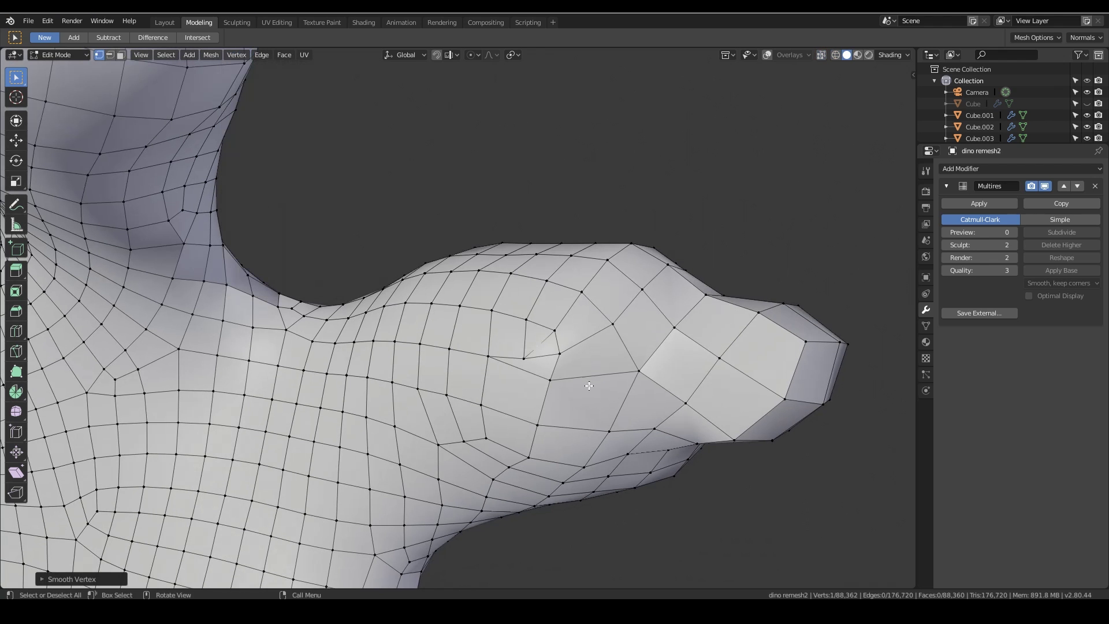
{"action": "middle_click_drag", "start_coordinate": [589, 386], "coordinate": [530, 368]}
Dissolve the stray vertex, leaving 88,361, and return to sculpting with a snout crease.
{"action": "key", "text": "x"}
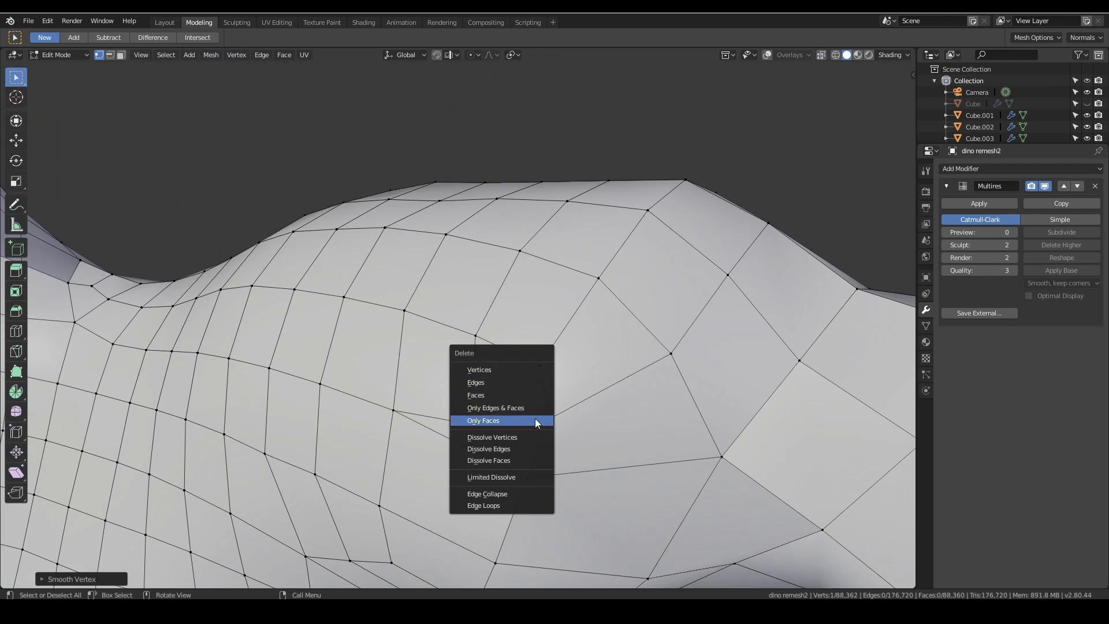
{"action": "left_click", "coordinate": [522, 437]}
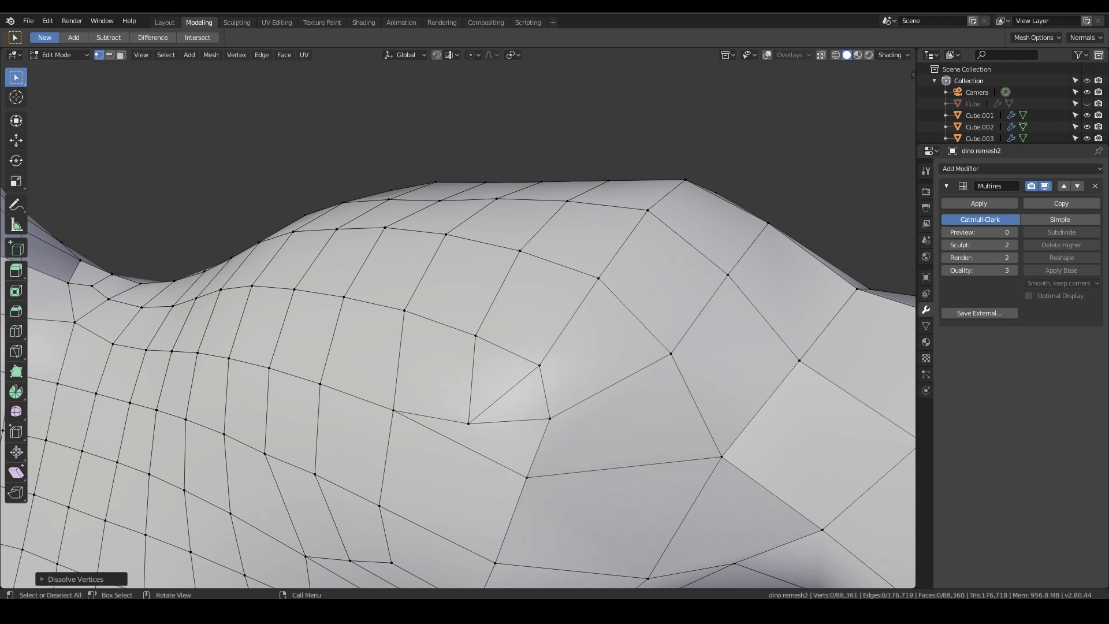
{"action": "left_click", "coordinate": [246, 22]}
{"action": "left_click_drag", "start_coordinate": [512, 369], "coordinate": [502, 383]}
Crease the jaw at Multires sculpt level 1, then restore level 2 and extend the groove.
{"action": "scroll", "coordinate": [569, 338], "scroll_direction": "up", "scroll_amount": 3}
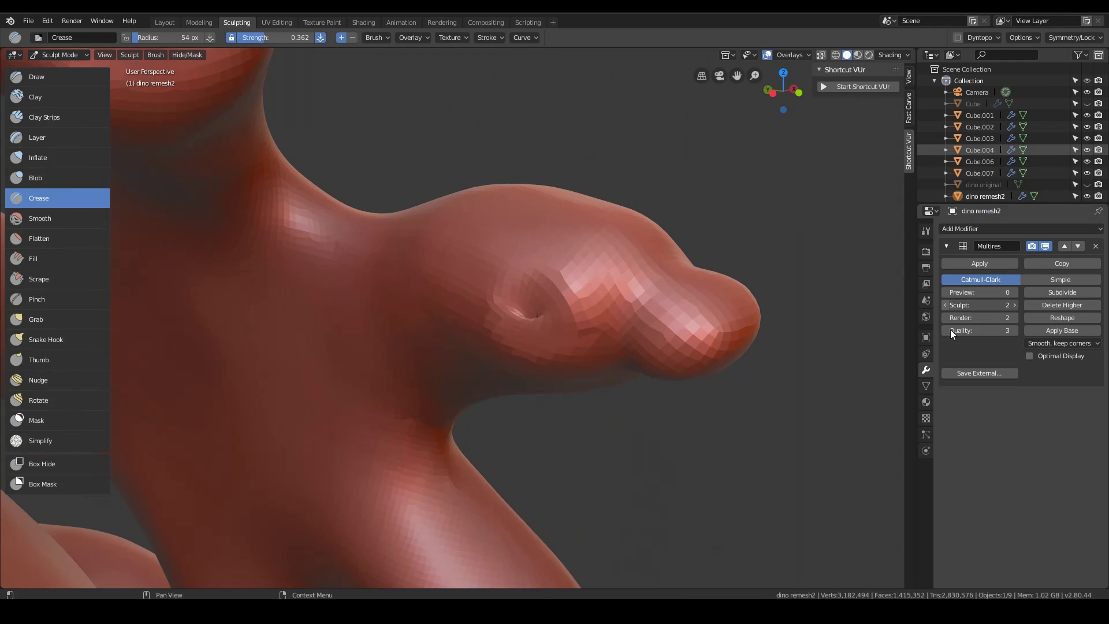
{"action": "left_click_drag", "start_coordinate": [1000, 306], "coordinate": [990, 306]}
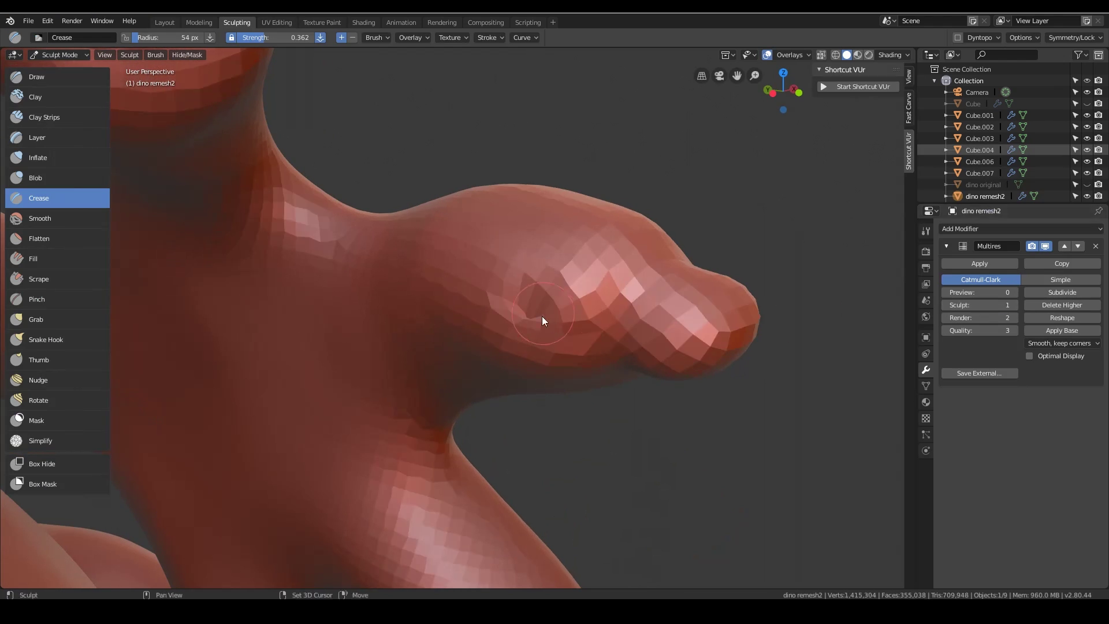
{"action": "mouse_move", "coordinate": [523, 315]}
{"action": "left_mouse_down"}
{"action": "mouse_move", "coordinate": [538, 313]}
{"action": "mouse_move", "coordinate": [512, 304]}
{"action": "mouse_move", "coordinate": [517, 323]}
{"action": "left_mouse_up"}
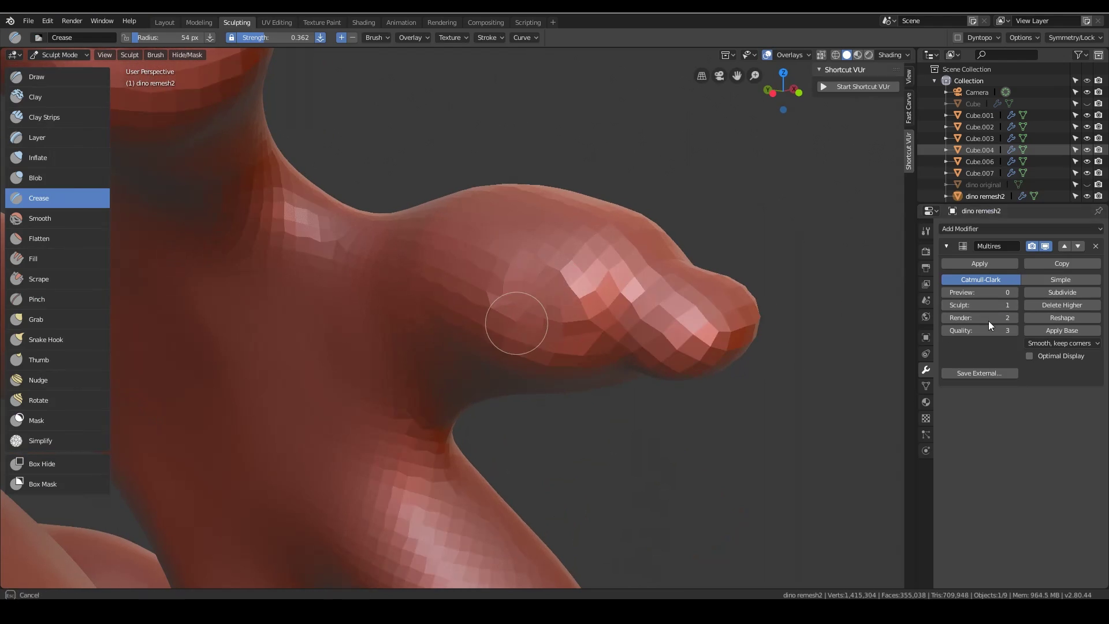
{"action": "left_click", "coordinate": [1016, 305]}
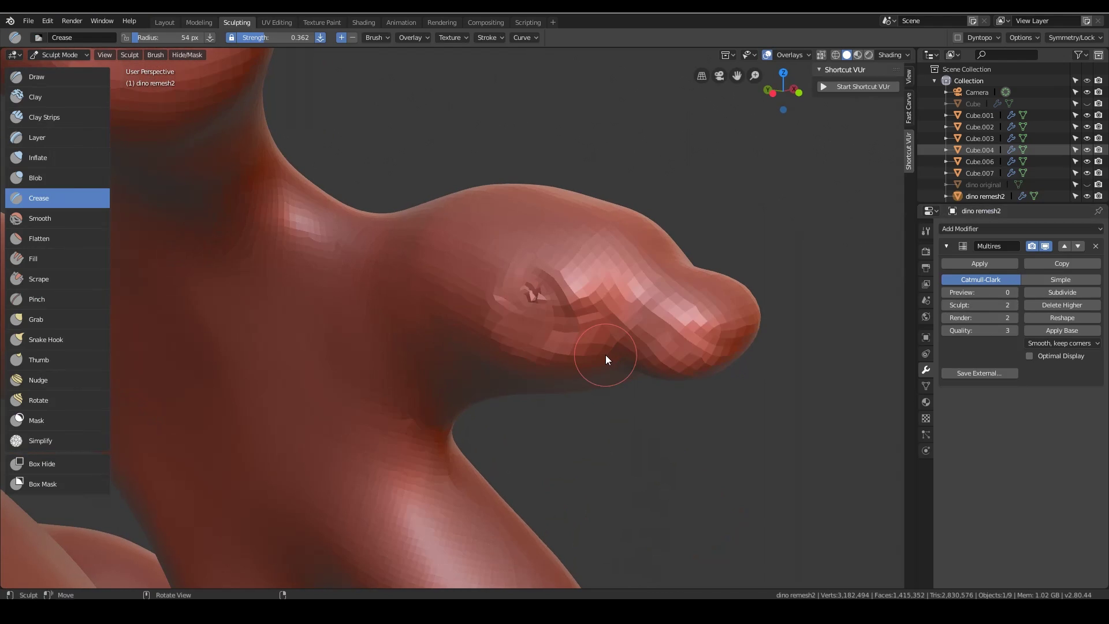
{"action": "mouse_move", "coordinate": [543, 299]}
{"action": "left_mouse_down"}
{"action": "mouse_move", "coordinate": [546, 323]}
{"action": "mouse_move", "coordinate": [592, 306]}
{"action": "left_mouse_up"}
Deepen a crease groove on a finger of the left hand, then return to the jaw.
{"action": "mouse_move", "coordinate": [593, 312]}
{"action": "middle_mouse_down"}
{"action": "mouse_move", "coordinate": [582, 365]}
{"action": "mouse_move", "coordinate": [515, 384]}
{"action": "mouse_move", "coordinate": [445, 381]}
{"action": "mouse_move", "coordinate": [580, 361]}
{"action": "mouse_move", "coordinate": [345, 309]}
{"action": "mouse_move", "coordinate": [311, 291]}
{"action": "mouse_move", "coordinate": [418, 352]}
{"action": "mouse_move", "coordinate": [442, 234]}
{"action": "middle_mouse_up"}
{"action": "left_click_drag", "start_coordinate": [326, 316], "coordinate": [361, 381]}
{"action": "left_click_drag", "start_coordinate": [357, 319], "coordinate": [358, 356]}
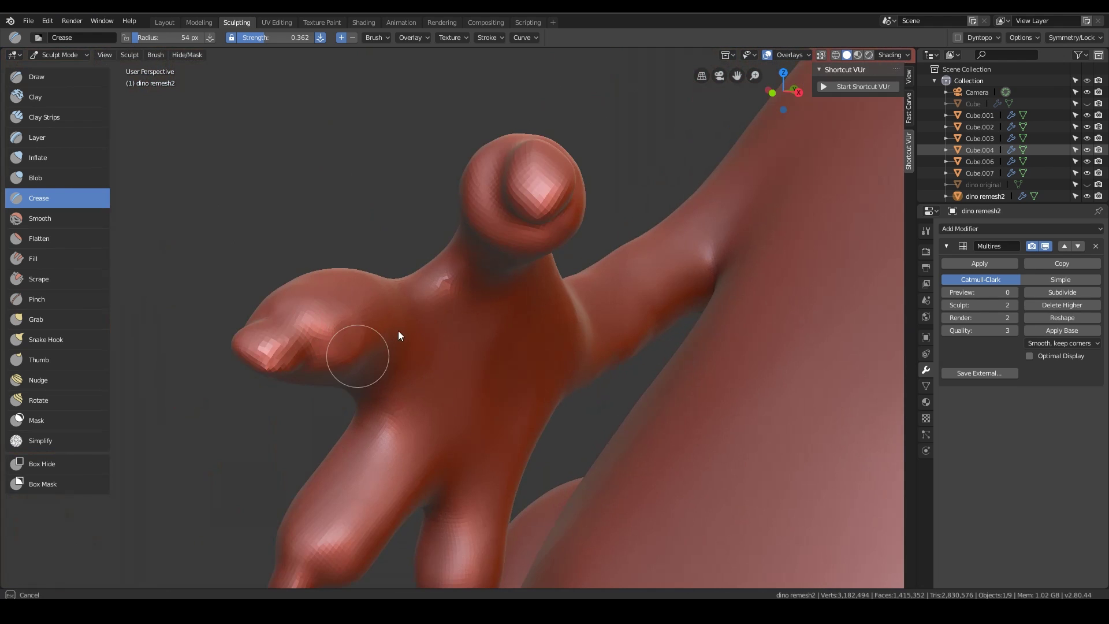
{"action": "middle_click_drag", "start_coordinate": [633, 310], "coordinate": [416, 370], "text": "ctrl"}
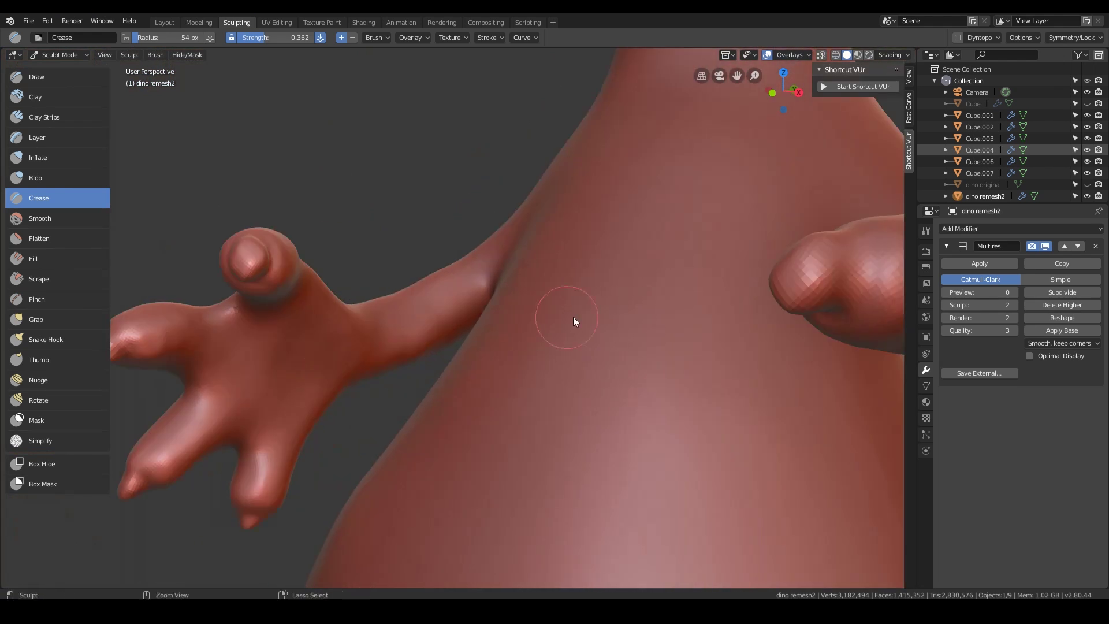
{"action": "middle_click_drag", "start_coordinate": [575, 315], "coordinate": [572, 370], "text": "ctrl"}
{"action": "middle_click_drag", "start_coordinate": [503, 404], "coordinate": [577, 405]}
{"action": "middle_click_drag", "start_coordinate": [603, 292], "coordinate": [498, 460], "text": "shift"}
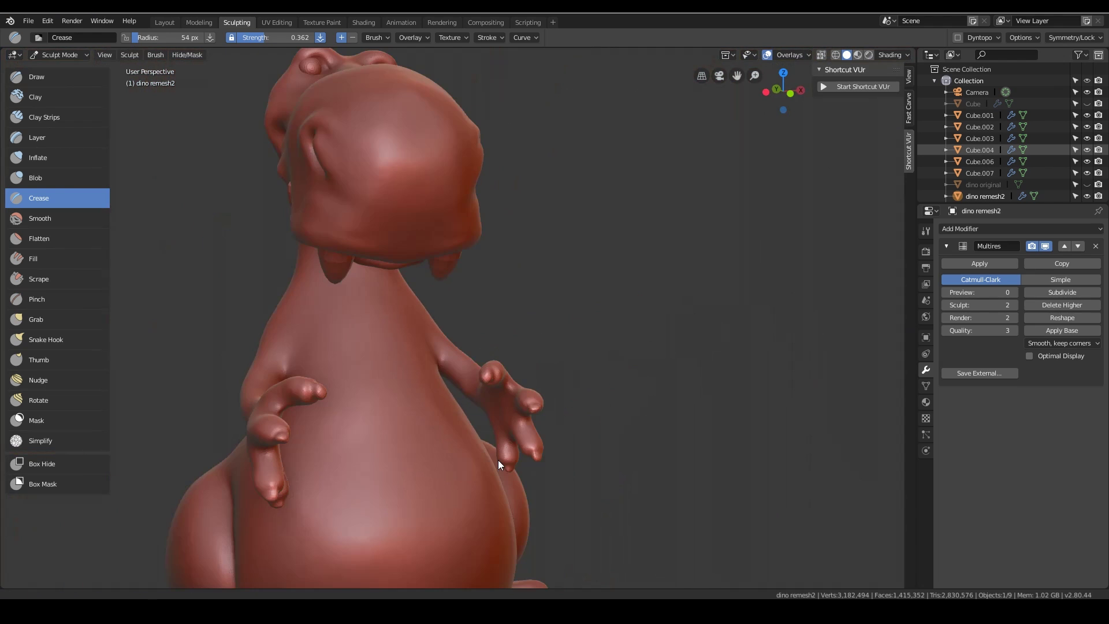
Crease the edge near a fingertip of the dinosaur's hand.
{"action": "middle_click_drag", "start_coordinate": [533, 404], "coordinate": [549, 333]}
{"action": "scroll", "coordinate": [549, 323], "scroll_direction": "down", "scroll_amount": 2}
{"action": "scroll", "coordinate": [520, 272], "scroll_direction": "up", "scroll_amount": 5}
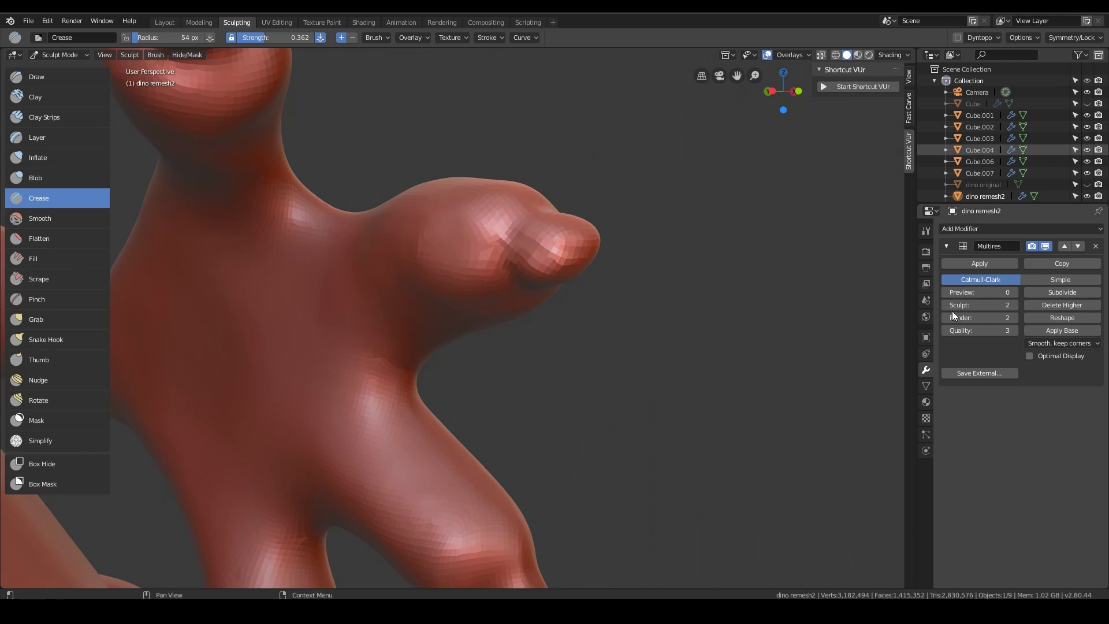
{"action": "middle_click_drag", "start_coordinate": [578, 225], "coordinate": [512, 203]}
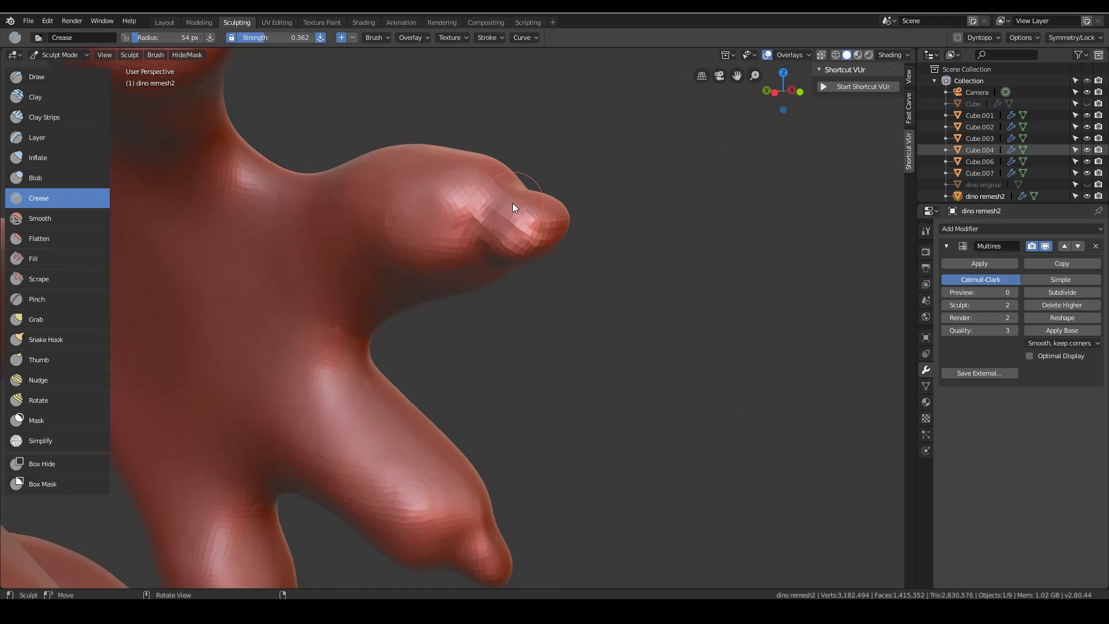
{"action": "left_click_drag", "start_coordinate": [512, 203], "coordinate": [530, 271]}
{"action": "mouse_move", "coordinate": [572, 174]}
{"action": "middle_mouse_down"}
{"action": "mouse_move", "coordinate": [604, 223]}
{"action": "mouse_move", "coordinate": [446, 258]}
{"action": "mouse_move", "coordinate": [546, 300]}
{"action": "mouse_move", "coordinate": [567, 283]}
{"action": "middle_mouse_up"}
{"action": "scroll", "coordinate": [540, 293], "scroll_direction": "up", "scroll_amount": 2}
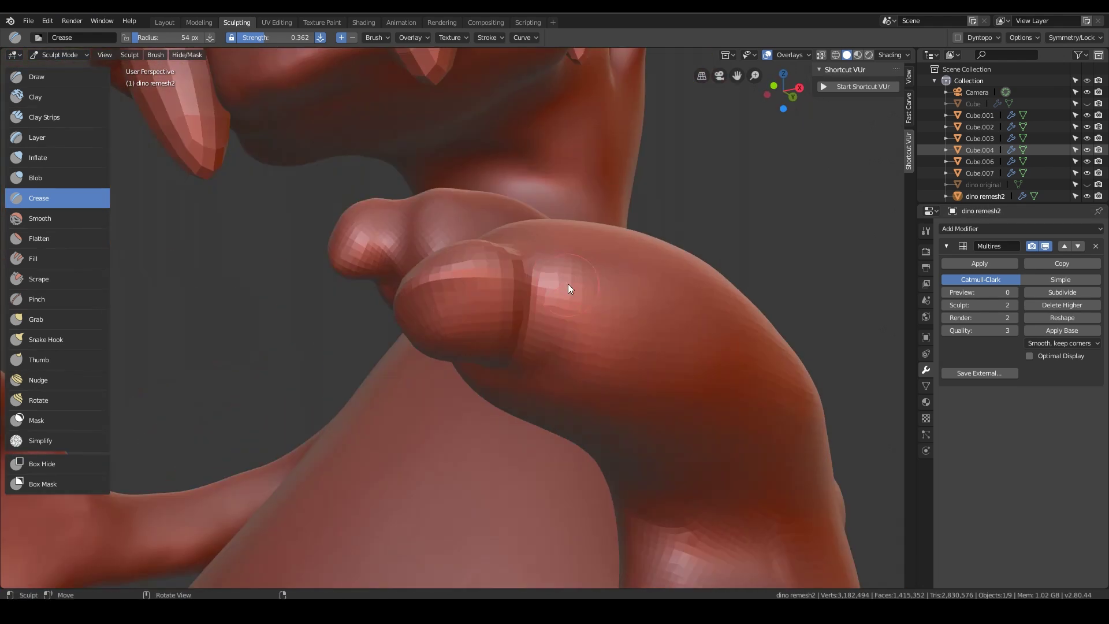
Enlarge the Crease brush to 98 px and deepen the fingernail edges.
{"action": "key", "text": "f"}
{"action": "left_click", "coordinate": [567, 283]}
{"action": "left_click_drag", "start_coordinate": [510, 234], "coordinate": [522, 346], "text": "ctrl"}
{"action": "middle_click_drag", "start_coordinate": [523, 346], "coordinate": [549, 289]}
{"action": "left_click_drag", "start_coordinate": [552, 283], "coordinate": [524, 367], "text": "ctrl"}
{"action": "middle_click_drag", "start_coordinate": [524, 368], "coordinate": [478, 254]}
{"action": "mouse_move", "coordinate": [584, 306]}
{"action": "middle_mouse_down"}
{"action": "mouse_move", "coordinate": [536, 289]}
{"action": "mouse_move", "coordinate": [469, 318]}
{"action": "mouse_move", "coordinate": [382, 314]}
{"action": "mouse_move", "coordinate": [538, 318]}
{"action": "mouse_move", "coordinate": [496, 415]}
{"action": "mouse_move", "coordinate": [494, 368]}
{"action": "mouse_move", "coordinate": [325, 319]}
{"action": "middle_mouse_up"}
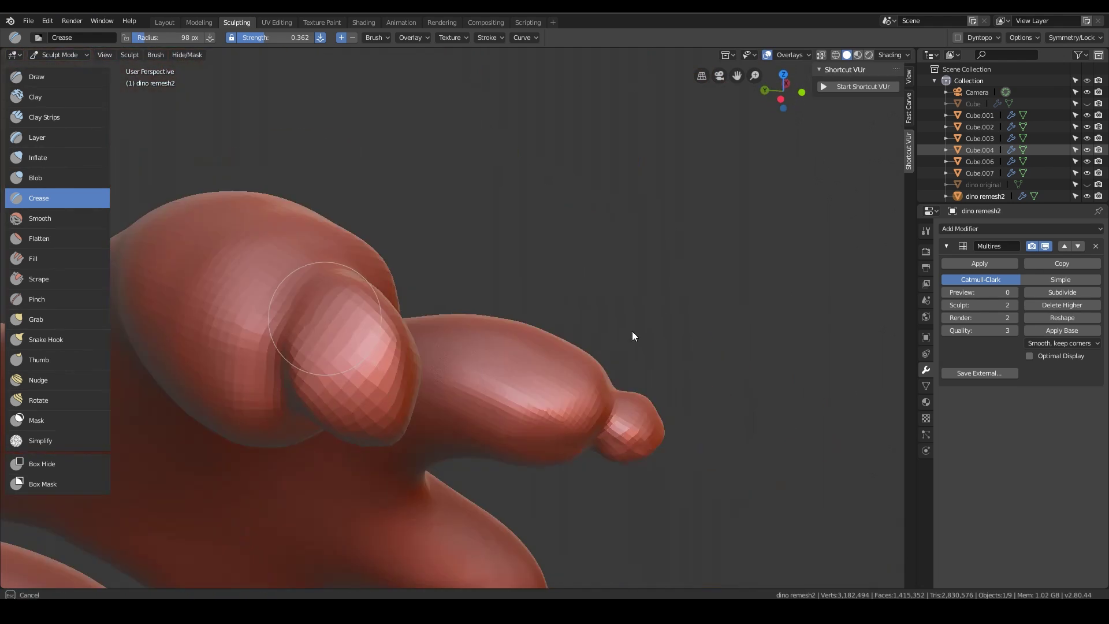
{"action": "mouse_move", "coordinate": [678, 379]}
{"action": "middle_mouse_down"}
{"action": "mouse_move", "coordinate": [466, 141]}
{"action": "mouse_move", "coordinate": [500, 114]}
{"action": "mouse_move", "coordinate": [505, 307]}
{"action": "mouse_move", "coordinate": [314, 314]}
{"action": "mouse_move", "coordinate": [421, 344]}
{"action": "mouse_move", "coordinate": [503, 347]}
{"action": "mouse_move", "coordinate": [468, 383]}
{"action": "mouse_move", "coordinate": [472, 420]}
{"action": "mouse_move", "coordinate": [575, 280]}
{"action": "mouse_move", "coordinate": [505, 347]}
{"action": "middle_mouse_up"}
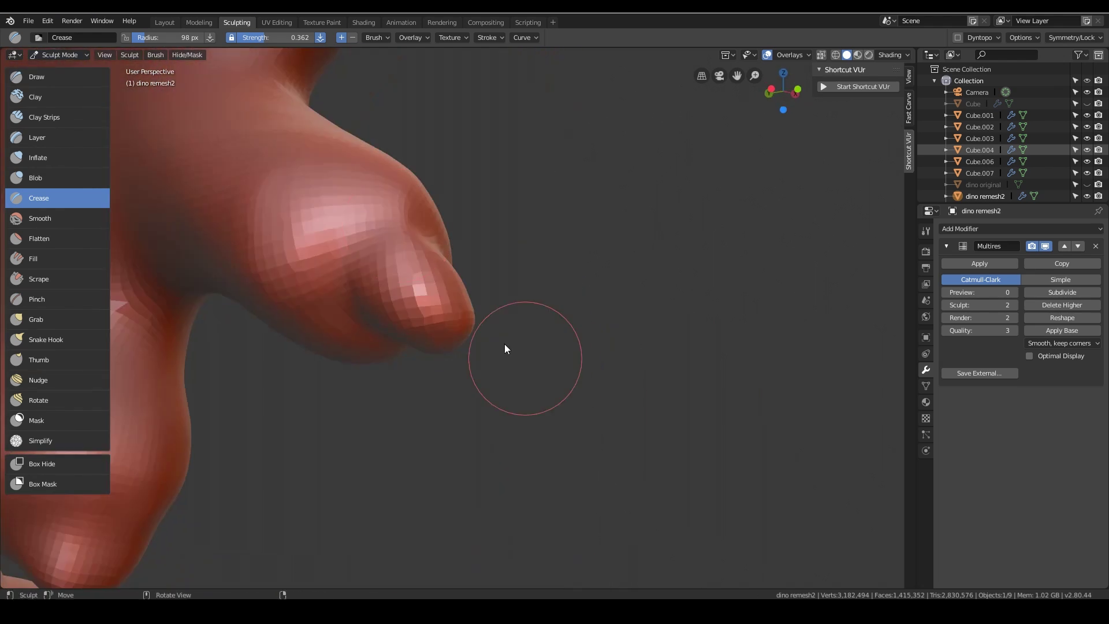
Carve grooves along the toes of the foot, then view the torso.
{"action": "mouse_move", "coordinate": [472, 399]}
{"action": "middle_mouse_down"}
{"action": "mouse_move", "coordinate": [455, 354]}
{"action": "mouse_move", "coordinate": [441, 349]}
{"action": "mouse_move", "coordinate": [500, 361]}
{"action": "middle_mouse_up"}
{"action": "mouse_move", "coordinate": [453, 403]}
{"action": "middle_mouse_down"}
{"action": "mouse_move", "coordinate": [458, 354]}
{"action": "mouse_move", "coordinate": [533, 421]}
{"action": "mouse_move", "coordinate": [452, 318]}
{"action": "mouse_move", "coordinate": [439, 358]}
{"action": "middle_mouse_up"}
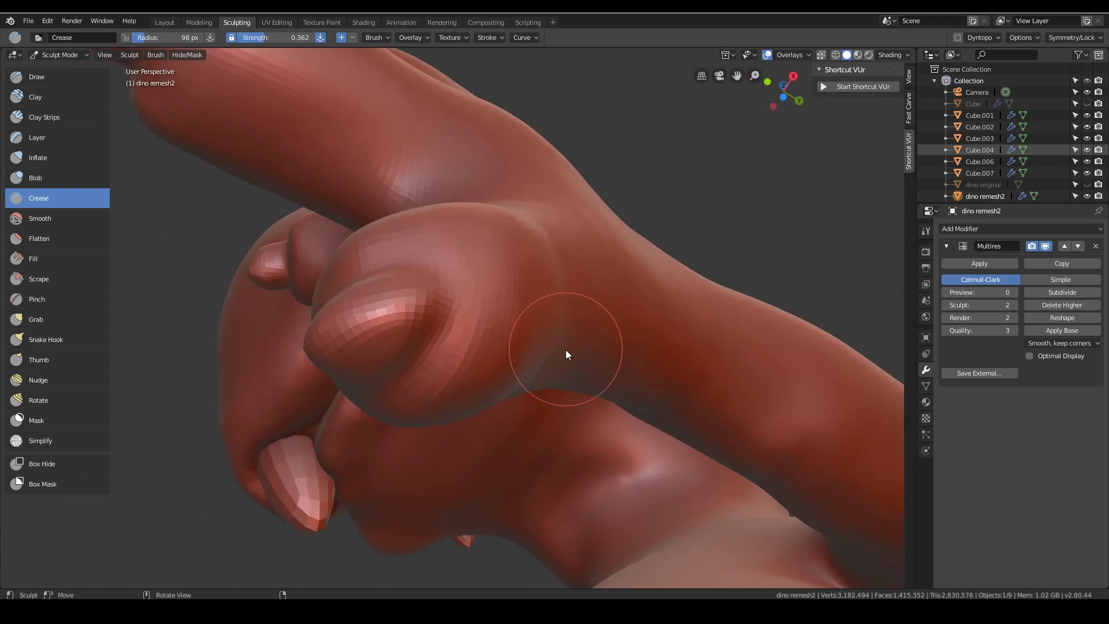
{"action": "mouse_move", "coordinate": [602, 342]}
{"action": "middle_mouse_down"}
{"action": "mouse_move", "coordinate": [500, 443]}
{"action": "mouse_move", "coordinate": [482, 404]}
{"action": "mouse_move", "coordinate": [457, 438]}
{"action": "mouse_move", "coordinate": [376, 413]}
{"action": "middle_mouse_up"}
{"action": "mouse_move", "coordinate": [376, 413]}
{"action": "left_mouse_down"}
{"action": "mouse_move", "coordinate": [478, 478]}
{"action": "mouse_move", "coordinate": [607, 385]}
{"action": "left_mouse_up"}
{"action": "left_click_drag", "start_coordinate": [348, 293], "coordinate": [497, 324]}
{"action": "mouse_move", "coordinate": [445, 347]}
{"action": "middle_mouse_down"}
{"action": "mouse_move", "coordinate": [583, 308]}
{"action": "mouse_move", "coordinate": [423, 367]}
{"action": "mouse_move", "coordinate": [440, 449]}
{"action": "mouse_move", "coordinate": [416, 317]}
{"action": "mouse_move", "coordinate": [393, 320]}
{"action": "mouse_move", "coordinate": [535, 388]}
{"action": "mouse_move", "coordinate": [669, 372]}
{"action": "mouse_move", "coordinate": [491, 347]}
{"action": "mouse_move", "coordinate": [354, 386]}
{"action": "middle_mouse_up"}
{"action": "scroll", "coordinate": [664, 381], "scroll_direction": "down", "scroll_amount": 3}
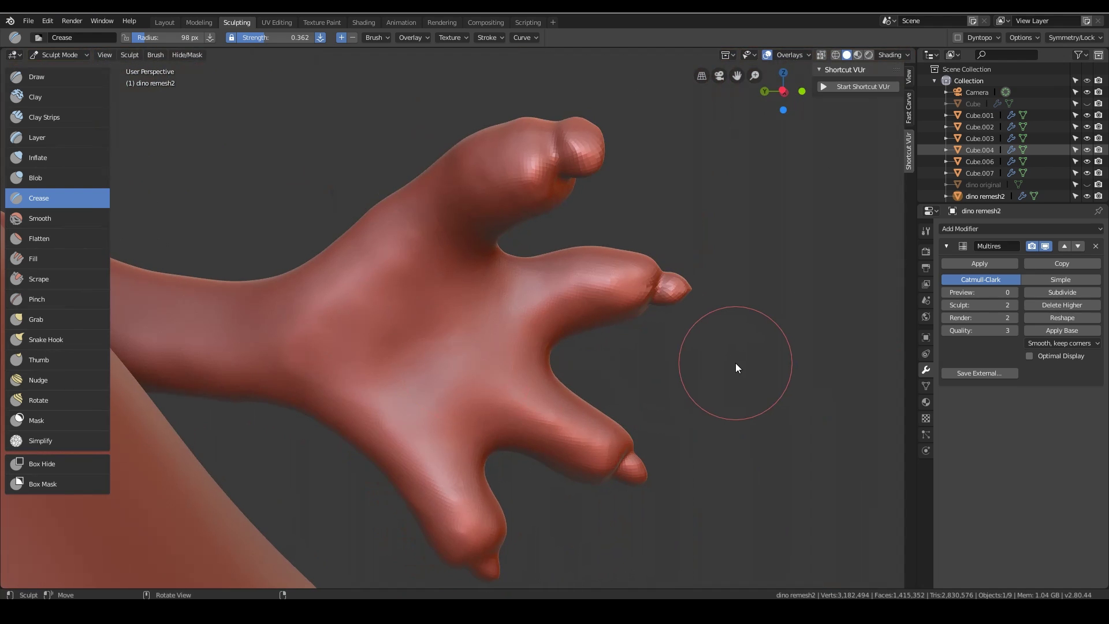
{"action": "middle_click_drag", "start_coordinate": [736, 363], "coordinate": [614, 335]}
{"action": "scroll", "coordinate": [615, 340], "scroll_direction": "down", "scroll_amount": 4}
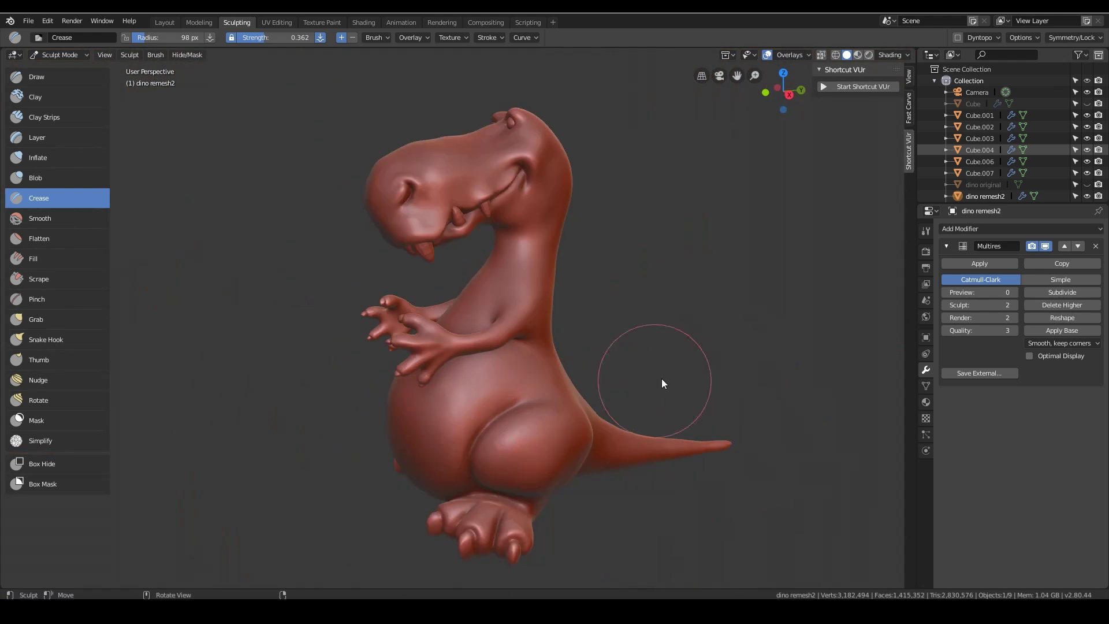
{"action": "left_click", "coordinate": [28, 21]}
{"action": "middle_click_drag", "start_coordinate": [669, 461], "coordinate": [569, 337]}
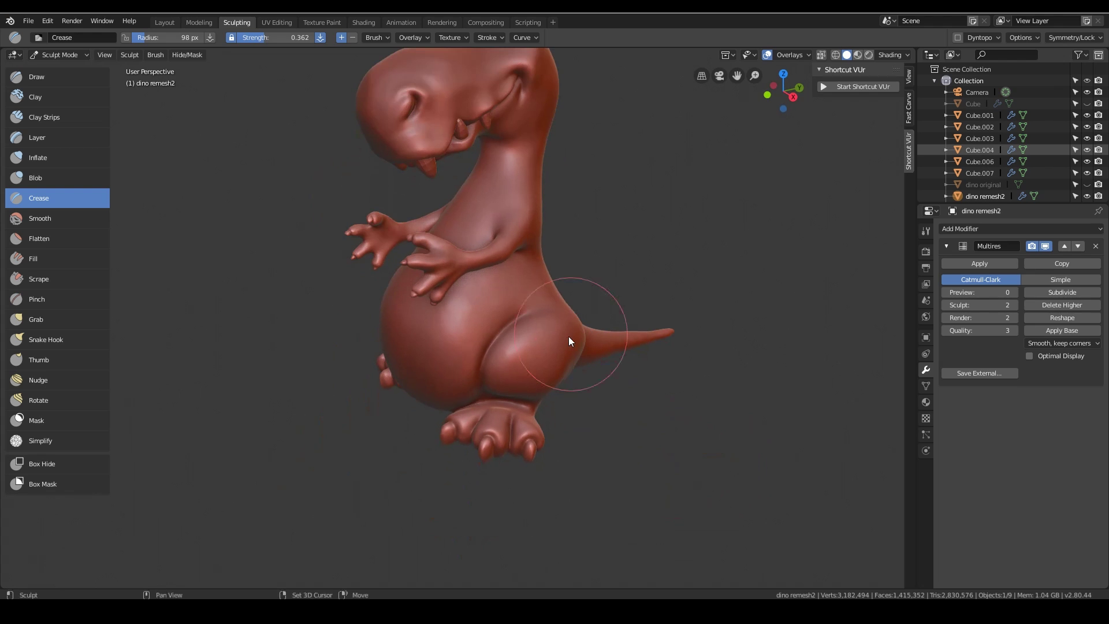
{"action": "scroll", "coordinate": [569, 336], "scroll_direction": "up", "scroll_amount": 1}
{"action": "middle_click_drag", "start_coordinate": [566, 235], "coordinate": [557, 318], "text": "shift"}
{"action": "mouse_move", "coordinate": [557, 318]}
{"action": "middle_mouse_down"}
{"action": "mouse_move", "coordinate": [527, 318]}
{"action": "mouse_move", "coordinate": [524, 329]}
{"action": "middle_mouse_up"}
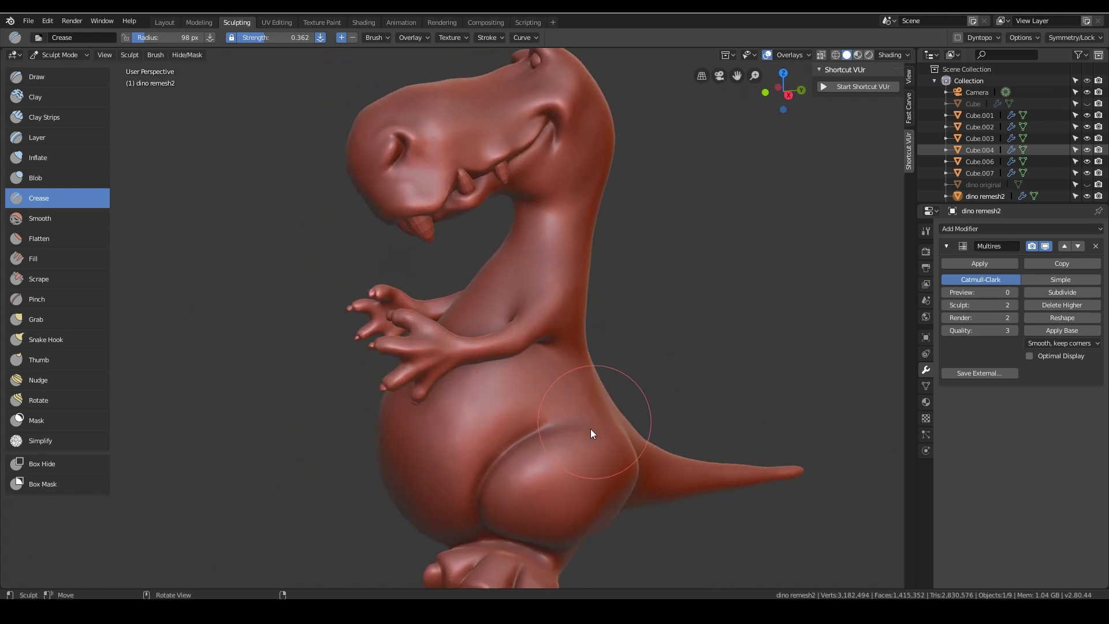
{"action": "mouse_move", "coordinate": [585, 437]}
{"action": "middle_mouse_down"}
{"action": "mouse_move", "coordinate": [472, 382]}
{"action": "mouse_move", "coordinate": [494, 323]}
{"action": "middle_mouse_up"}
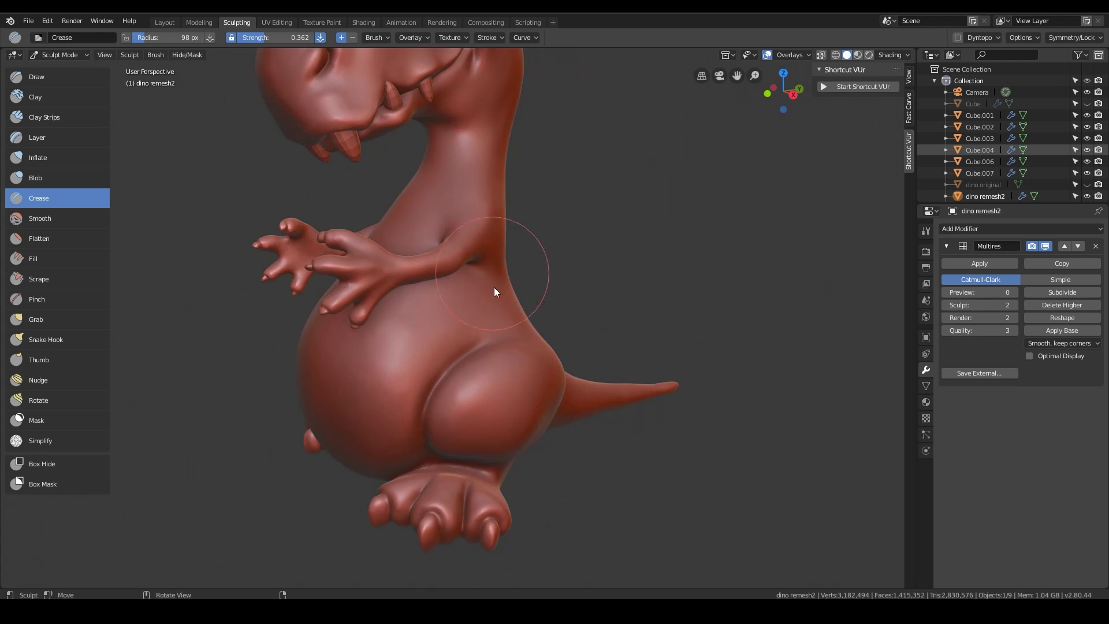
{"action": "middle_click_drag", "start_coordinate": [539, 234], "coordinate": [566, 359], "text": "shift"}
{"action": "mouse_move", "coordinate": [580, 401]}
{"action": "middle_mouse_down"}
{"action": "mouse_move", "coordinate": [577, 263]}
{"action": "mouse_move", "coordinate": [598, 314]}
{"action": "mouse_move", "coordinate": [574, 317]}
{"action": "mouse_move", "coordinate": [636, 265]}
{"action": "middle_mouse_up"}
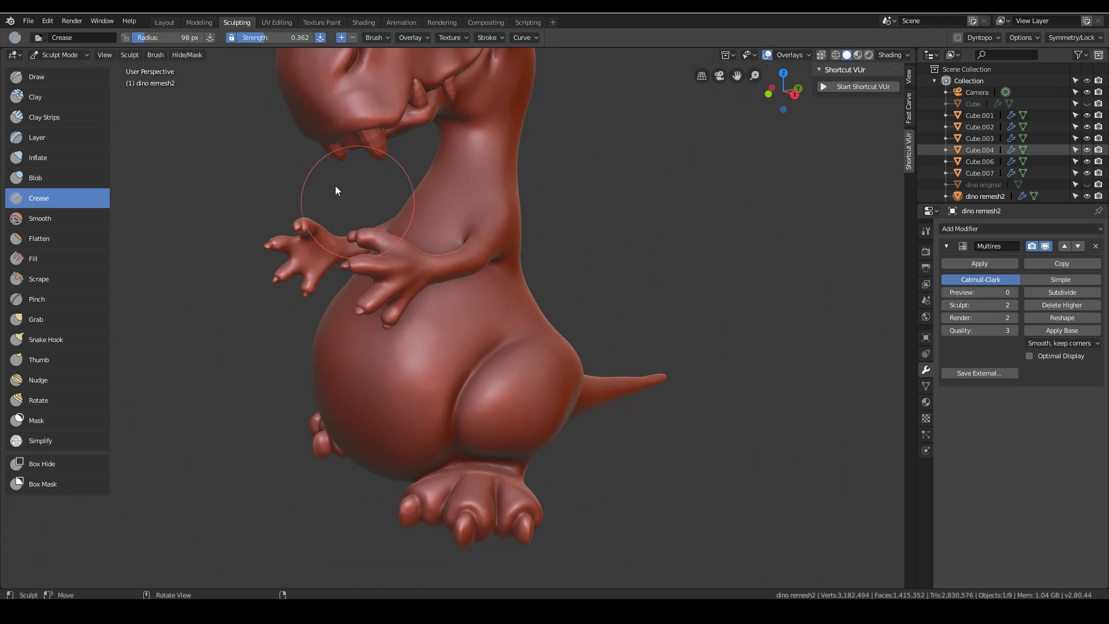
{"action": "left_click", "coordinate": [28, 22]}
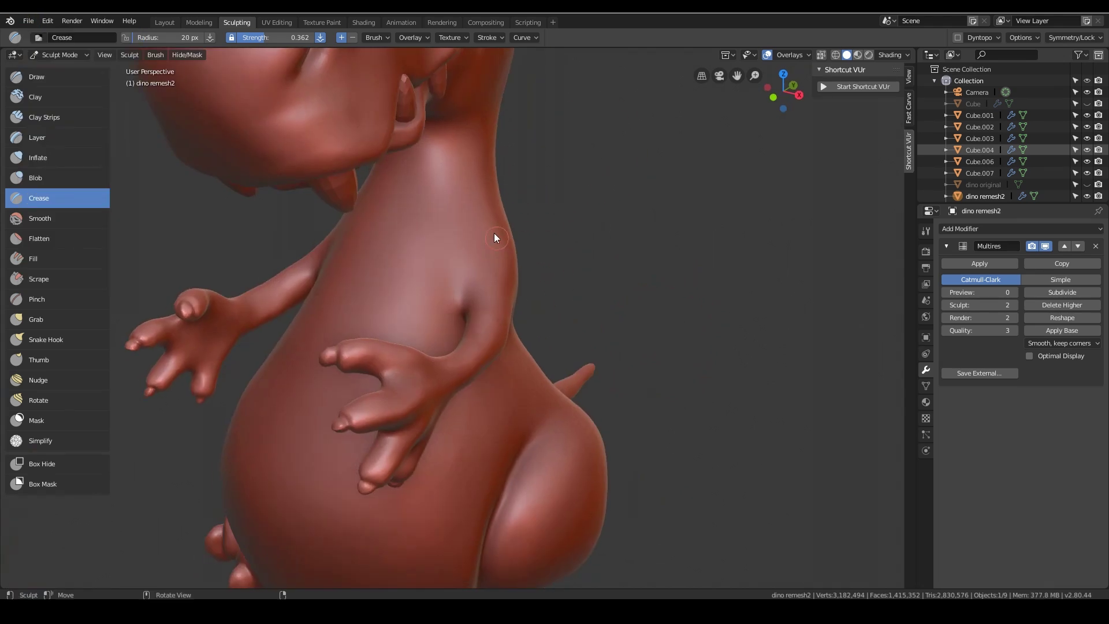
Orbit back to the head and expand the Crease brush's falloff curve settings.
{"action": "middle_click_drag", "start_coordinate": [494, 233], "coordinate": [470, 189]}
{"action": "mouse_move", "coordinate": [478, 258]}
{"action": "middle_mouse_down"}
{"action": "mouse_move", "coordinate": [547, 344]}
{"action": "mouse_move", "coordinate": [480, 166]}
{"action": "mouse_move", "coordinate": [505, 224]}
{"action": "mouse_move", "coordinate": [584, 302]}
{"action": "mouse_move", "coordinate": [573, 290]}
{"action": "middle_mouse_up"}
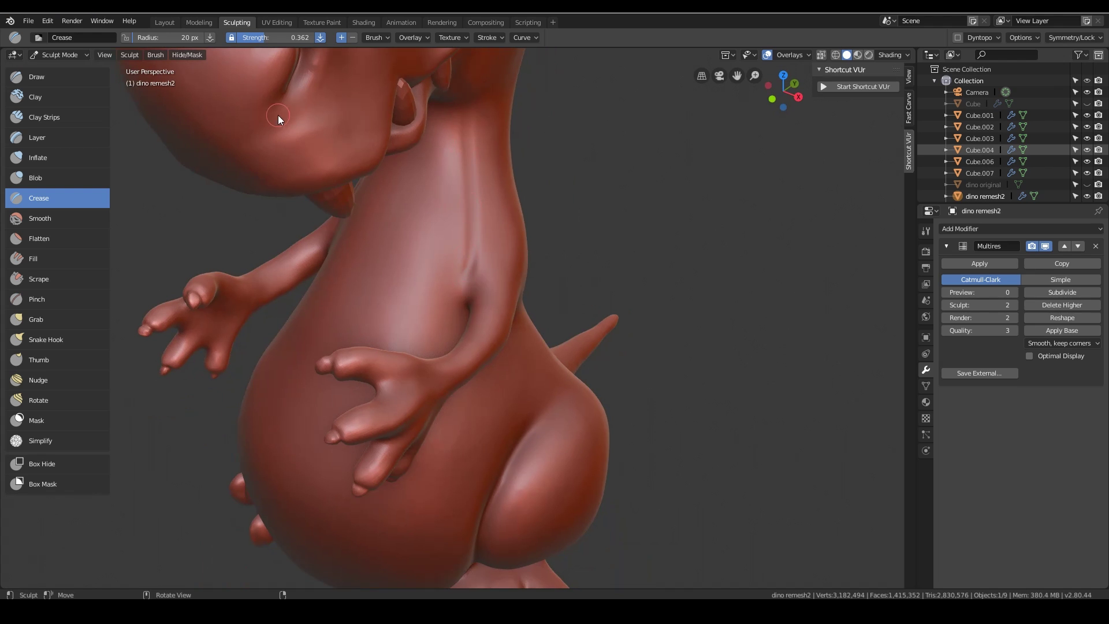
{"action": "left_click", "coordinate": [926, 232]}
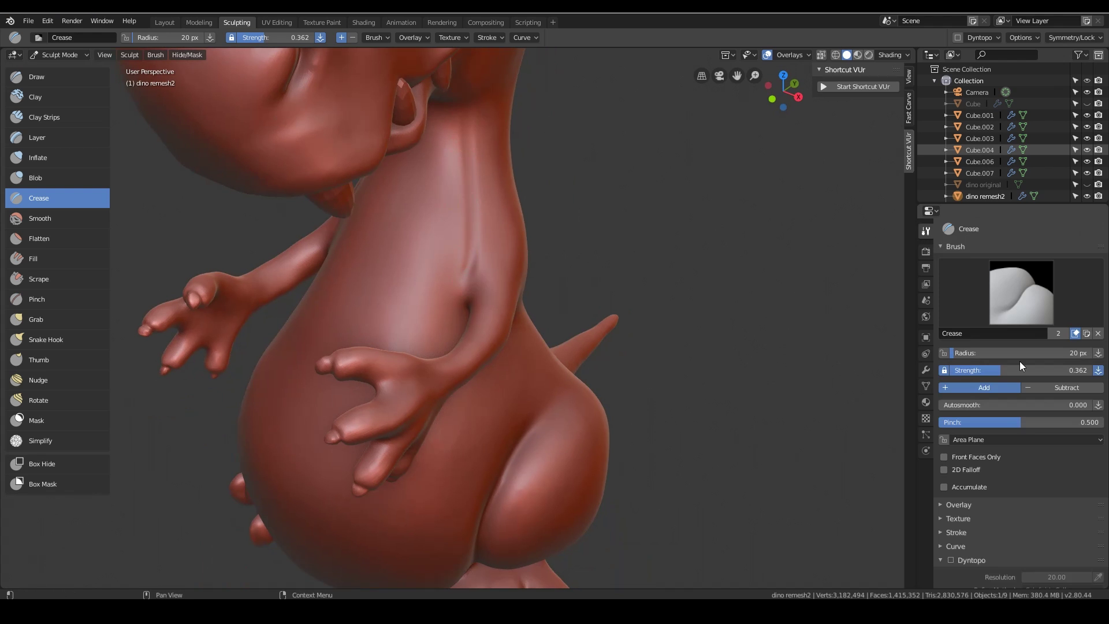
{"action": "left_click", "coordinate": [943, 545]}
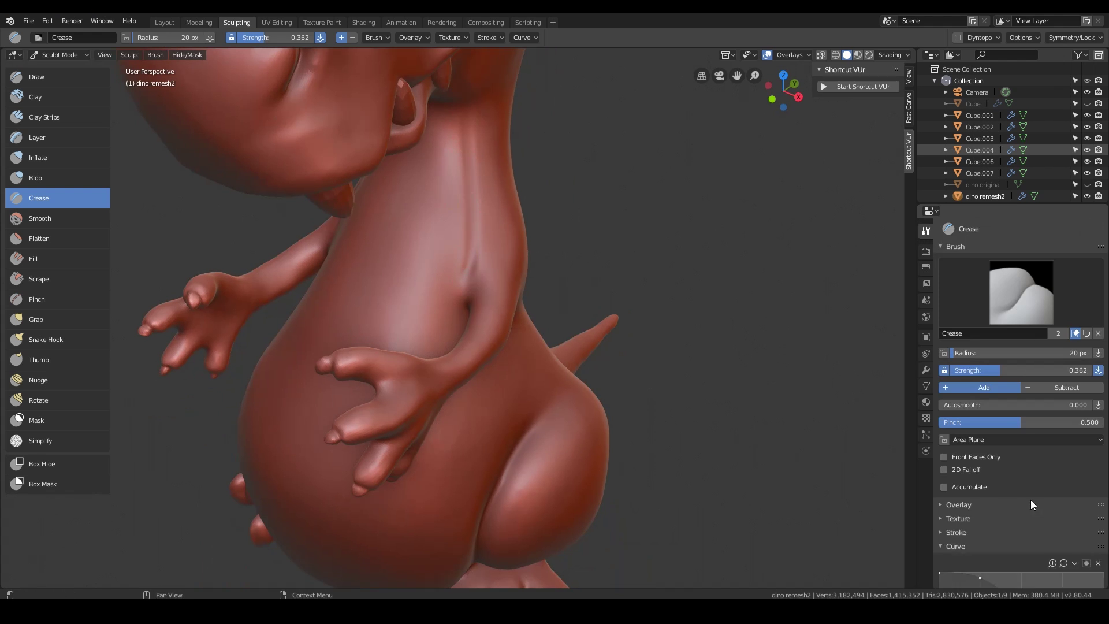
{"action": "scroll", "coordinate": [1060, 514], "scroll_direction": "down", "scroll_amount": 8}
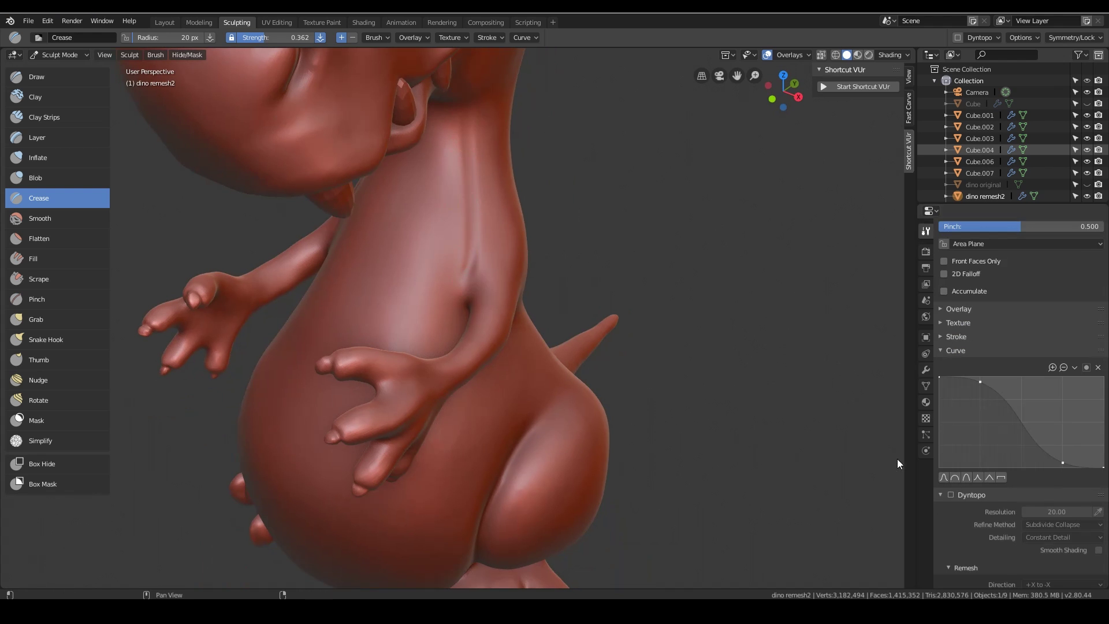
Undo the trial neck crease and give the brush a sharper falloff curve preset.
{"action": "key", "text": "ctrl+z"}
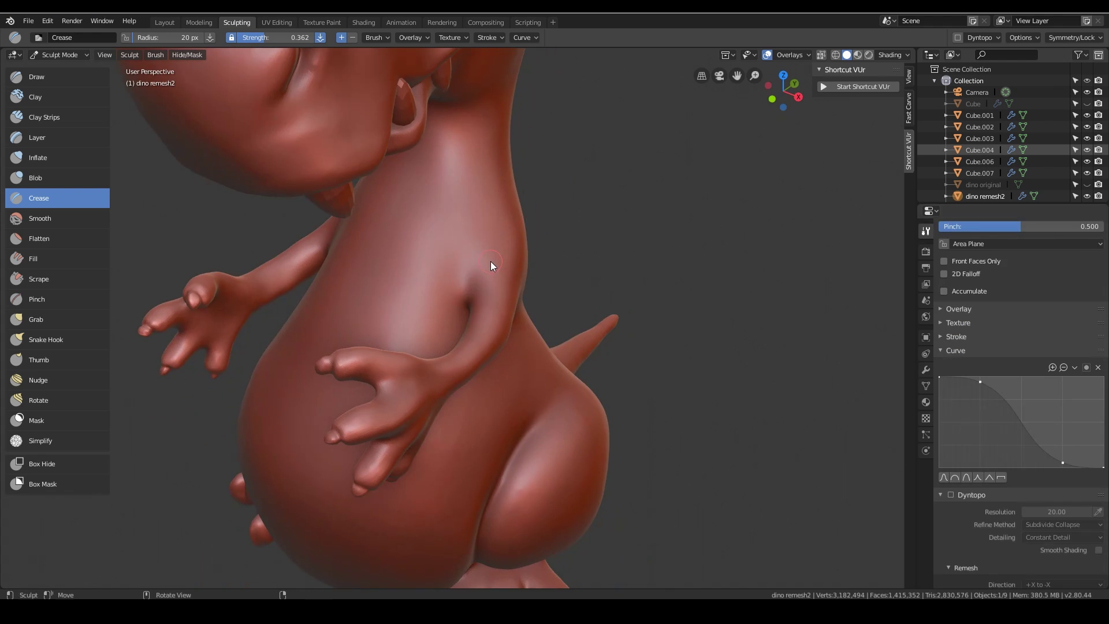
{"action": "left_click", "coordinate": [978, 477]}
{"action": "mouse_move", "coordinate": [491, 100]}
{"action": "middle_mouse_down", "text": "shift"}
{"action": "mouse_move", "coordinate": [506, 290]}
{"action": "mouse_move", "coordinate": [451, 189]}
{"action": "mouse_move", "coordinate": [452, 224]}
{"action": "middle_mouse_up", "text": "shift"}
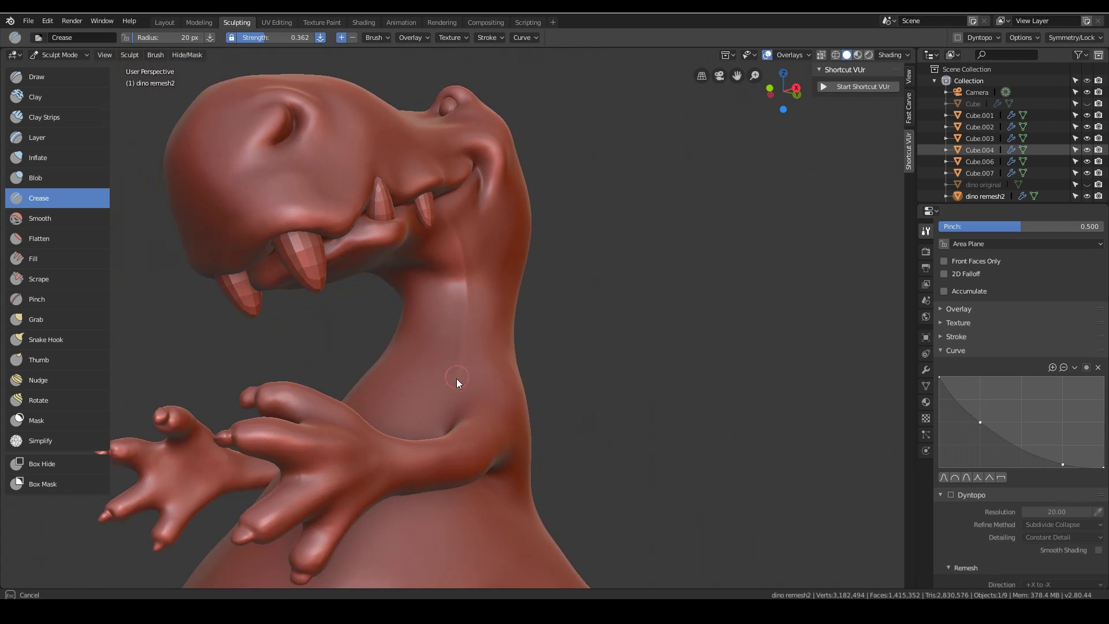
{"action": "mouse_move", "coordinate": [456, 379]}
{"action": "middle_mouse_down"}
{"action": "mouse_move", "coordinate": [504, 355]}
{"action": "mouse_move", "coordinate": [554, 380]}
{"action": "mouse_move", "coordinate": [545, 396]}
{"action": "mouse_move", "coordinate": [530, 386]}
{"action": "mouse_move", "coordinate": [580, 381]}
{"action": "mouse_move", "coordinate": [565, 370]}
{"action": "middle_mouse_up"}
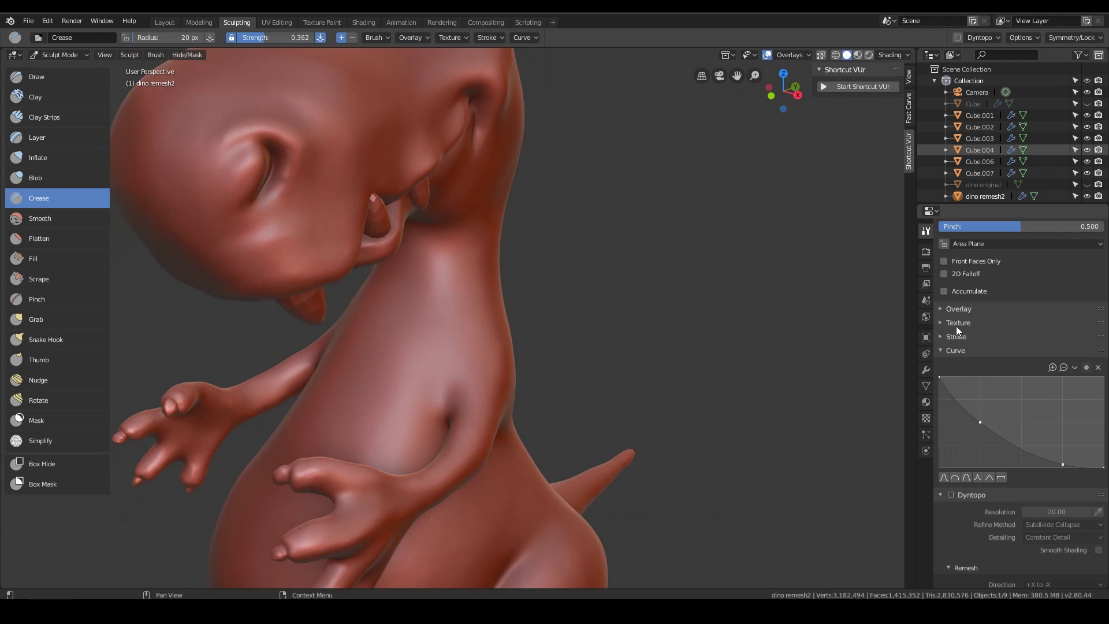
Raise the Crease brush strength to 0.522 and pinch to 0.701.
{"action": "scroll", "coordinate": [979, 241], "scroll_direction": "up", "scroll_amount": 5}
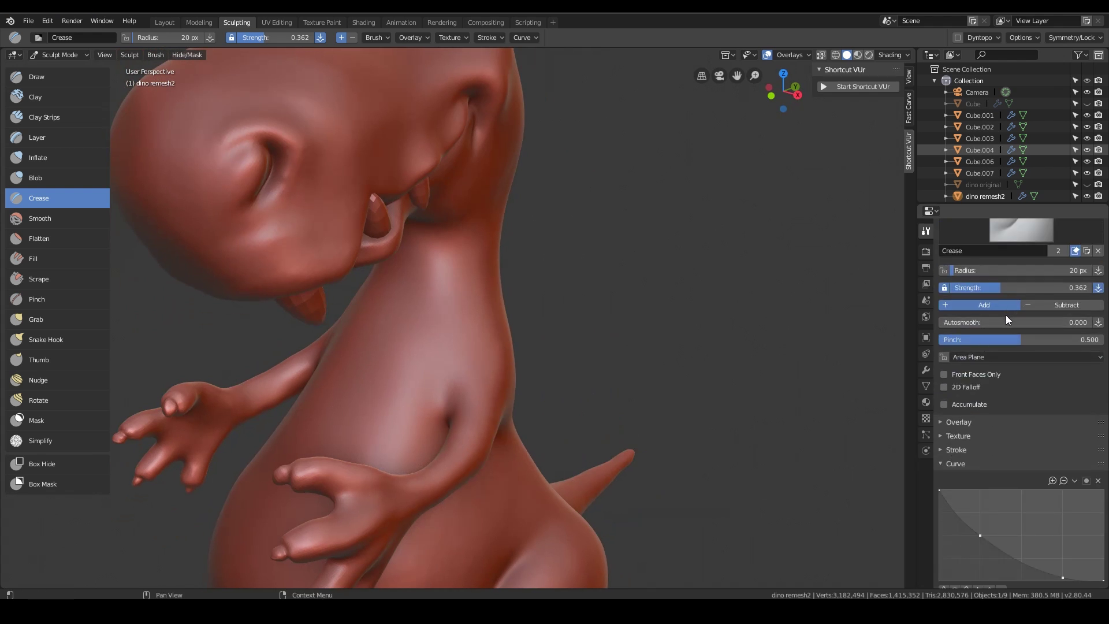
{"action": "left_click_drag", "start_coordinate": [1008, 287], "coordinate": [1019, 287]}
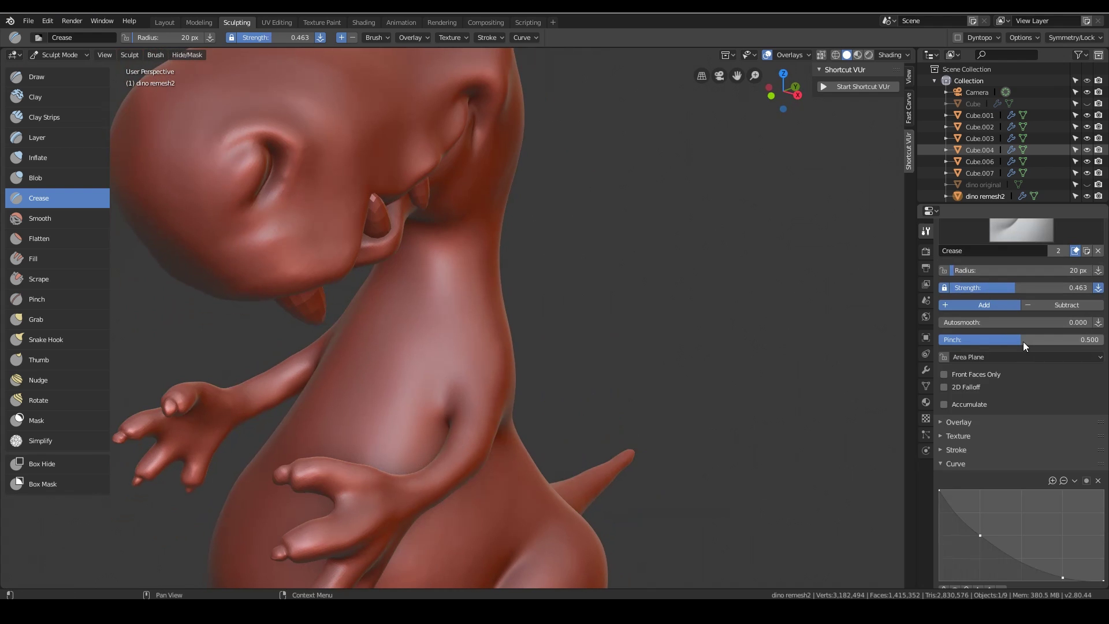
{"action": "left_click_drag", "start_coordinate": [1021, 341], "coordinate": [1055, 340]}
{"action": "left_click_drag", "start_coordinate": [1016, 289], "coordinate": [1023, 288]}
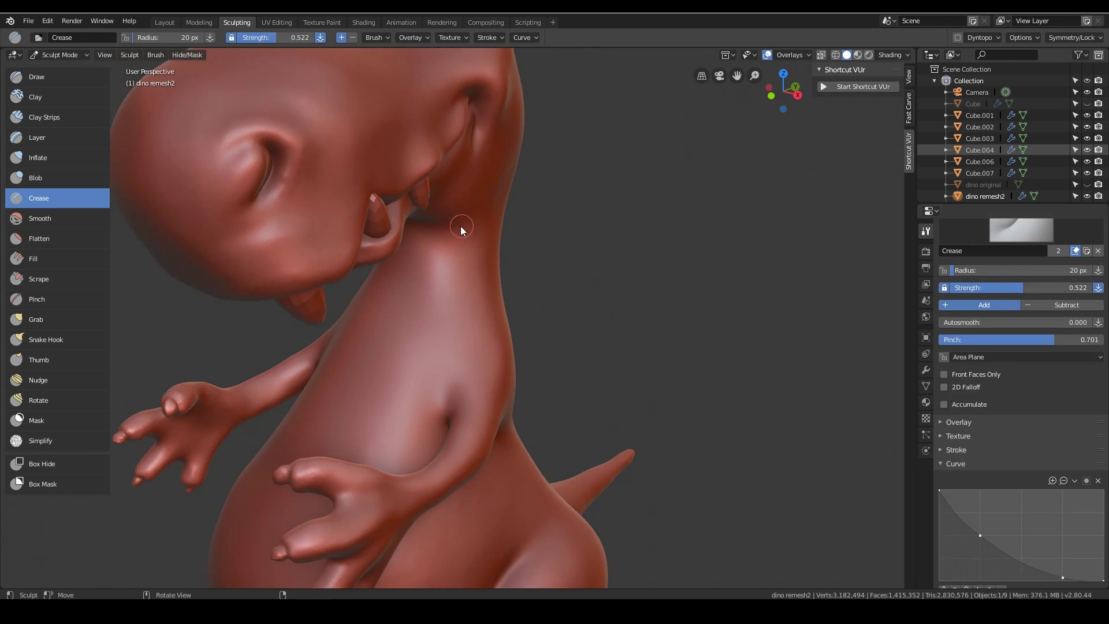
Test a groove along the neck and undo it.
{"action": "middle_click_drag", "start_coordinate": [460, 227], "coordinate": [450, 238]}
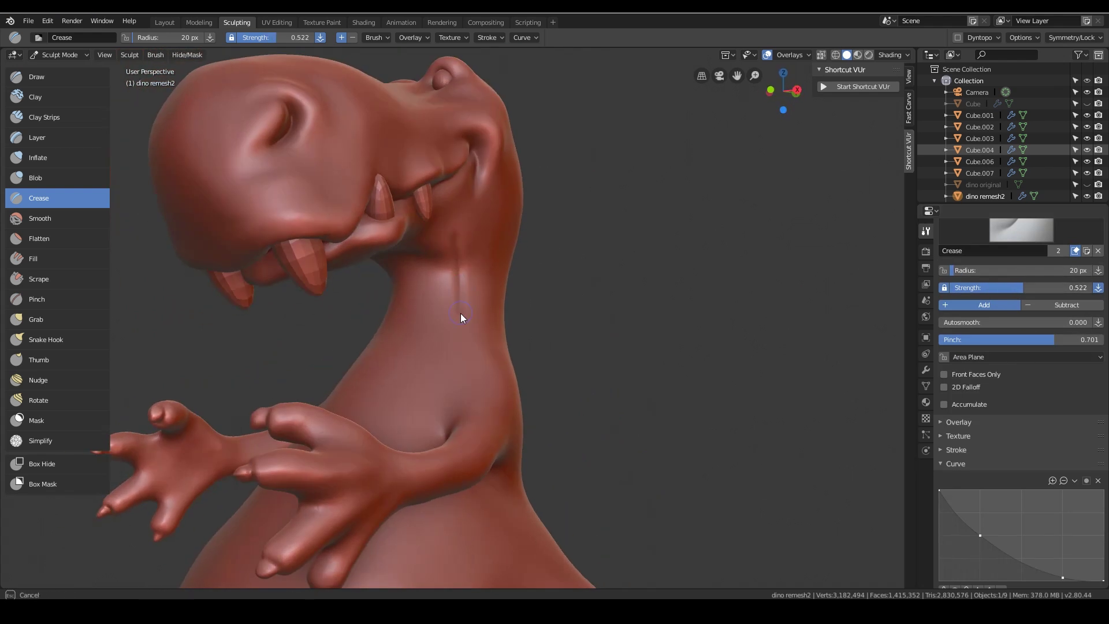
{"action": "middle_click_drag", "start_coordinate": [460, 313], "coordinate": [569, 265]}
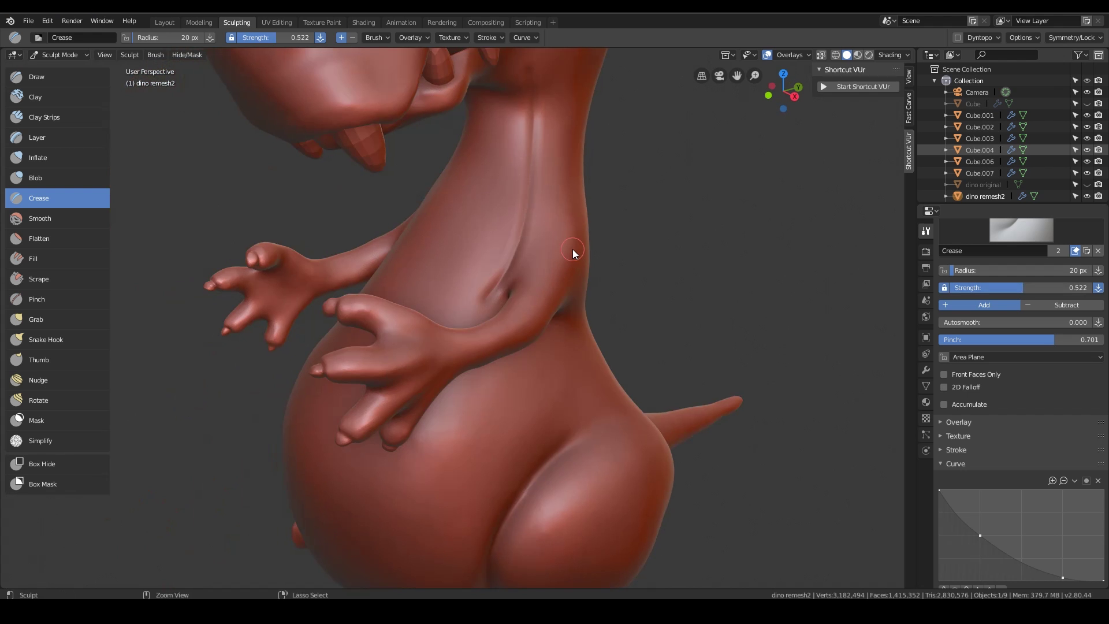
{"action": "key", "text": "ctrl+z"}
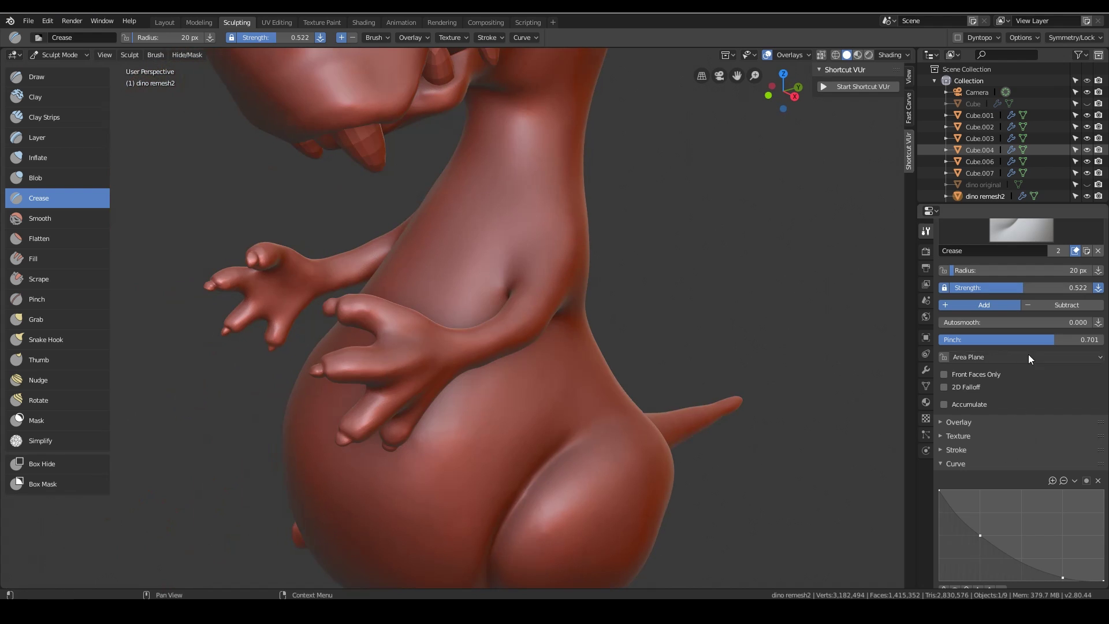
Raise pinch to 0.784, test a crease down the neck, and undo it.
{"action": "left_click_drag", "start_coordinate": [1056, 338], "coordinate": [1069, 340]}
{"action": "middle_click_drag", "start_coordinate": [537, 173], "coordinate": [566, 145]}
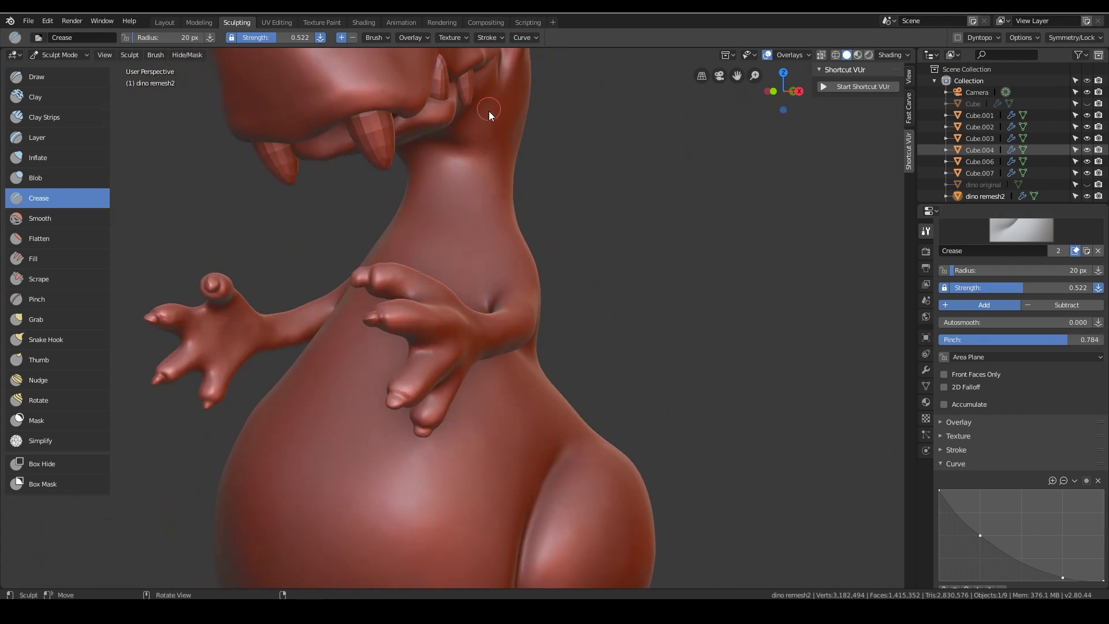
{"action": "left_click_drag", "start_coordinate": [480, 132], "coordinate": [462, 265]}
{"action": "mouse_move", "coordinate": [462, 266]}
{"action": "middle_mouse_down"}
{"action": "mouse_move", "coordinate": [547, 325]}
{"action": "mouse_move", "coordinate": [444, 260]}
{"action": "middle_mouse_up"}
{"action": "key", "text": "ctrl+z"}
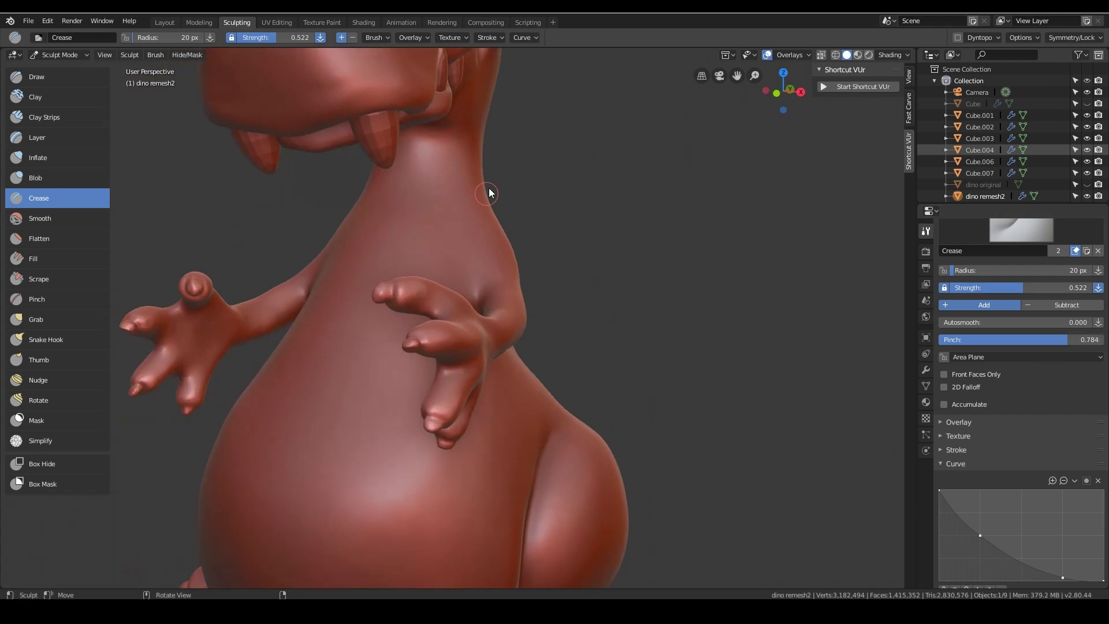
{"action": "mouse_move", "coordinate": [489, 188]}
{"action": "middle_mouse_down"}
{"action": "mouse_move", "coordinate": [504, 313]}
{"action": "mouse_move", "coordinate": [494, 326]}
{"action": "mouse_move", "coordinate": [570, 321]}
{"action": "mouse_move", "coordinate": [594, 265]}
{"action": "mouse_move", "coordinate": [626, 266]}
{"action": "middle_mouse_up"}
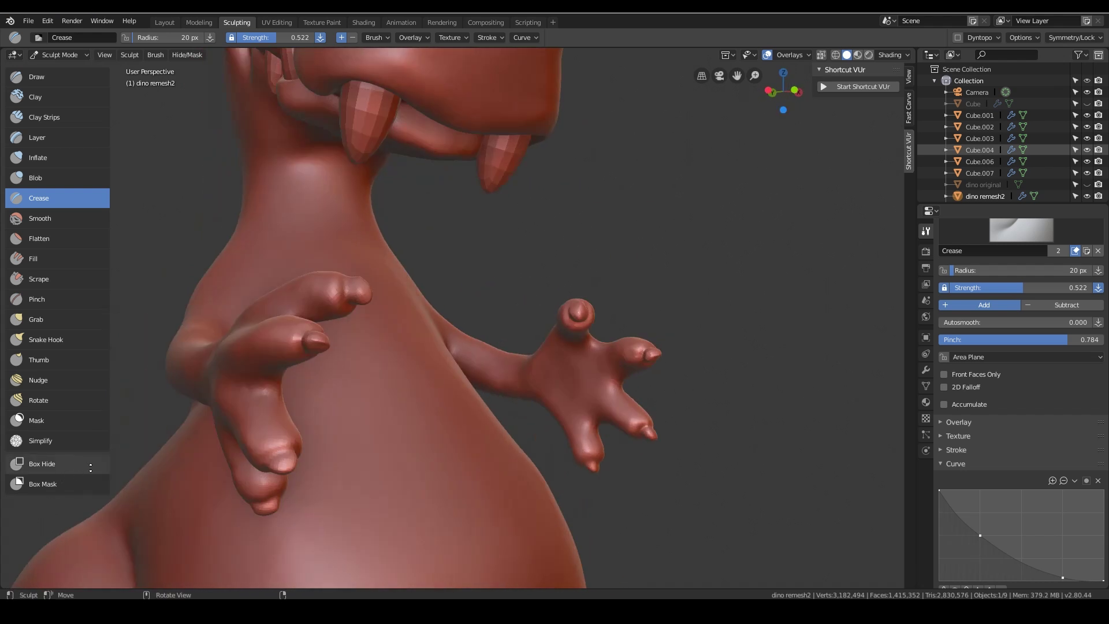
Box-hide the region over the right hand, then unhide it with Alt+H.
{"action": "middle_click_drag", "start_coordinate": [168, 405], "coordinate": [573, 260]}
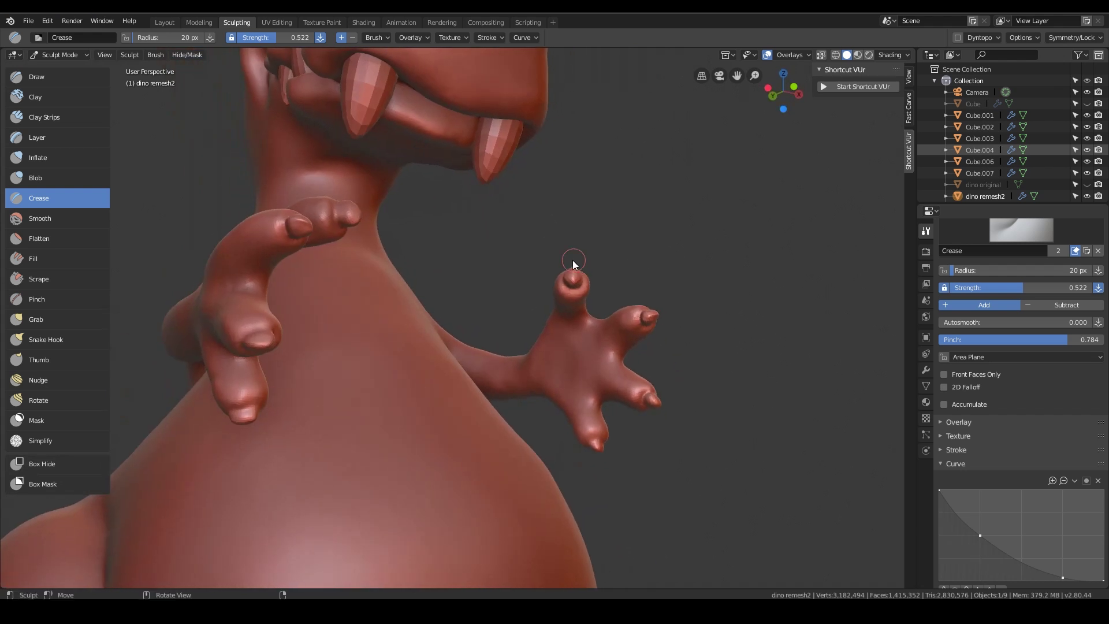
{"action": "left_click", "coordinate": [65, 465]}
{"action": "left_click_drag", "start_coordinate": [521, 231], "coordinate": [765, 433]}
{"action": "middle_click_drag", "start_coordinate": [744, 441], "coordinate": [705, 466]}
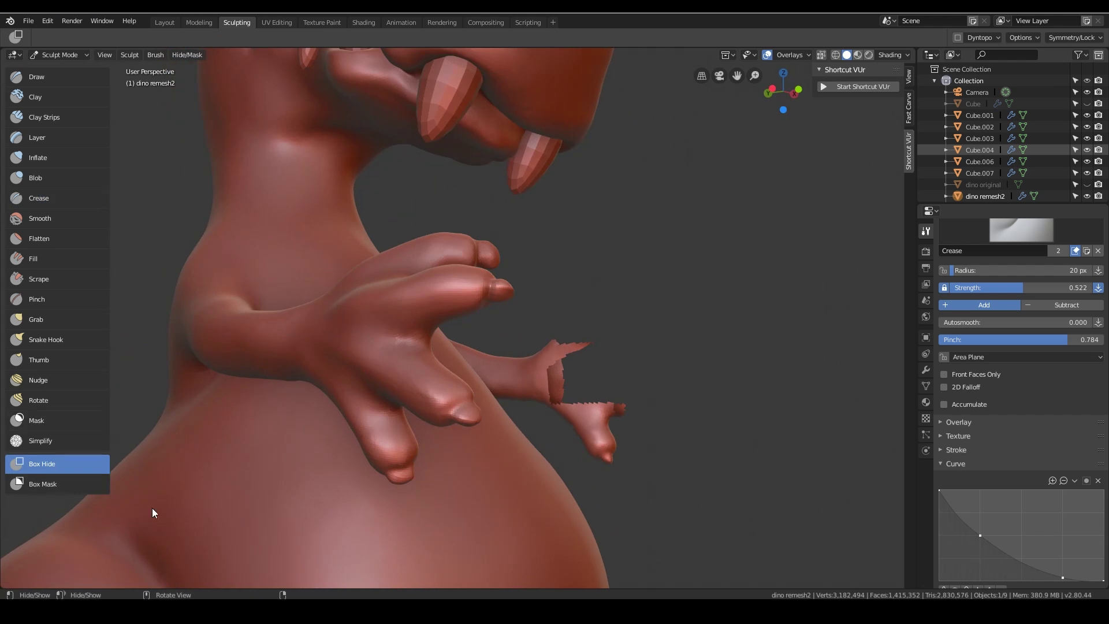
{"action": "key", "text": "alt+h"}
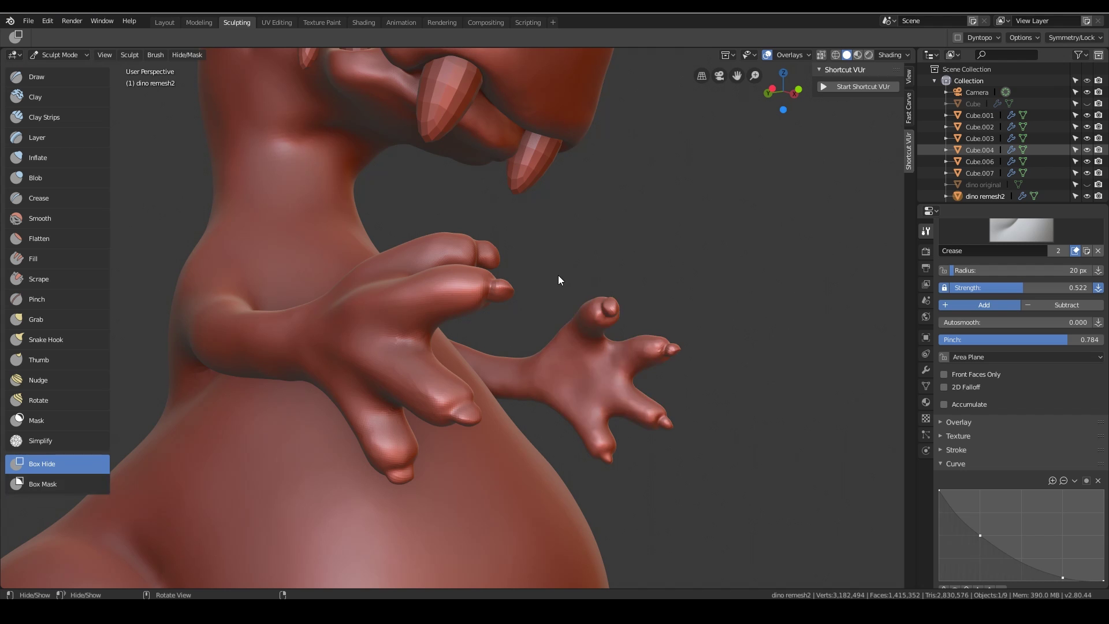
Retry the box hide on the right hand until only its fingers are hidden.
{"action": "left_click_drag", "start_coordinate": [558, 272], "coordinate": [758, 469]}
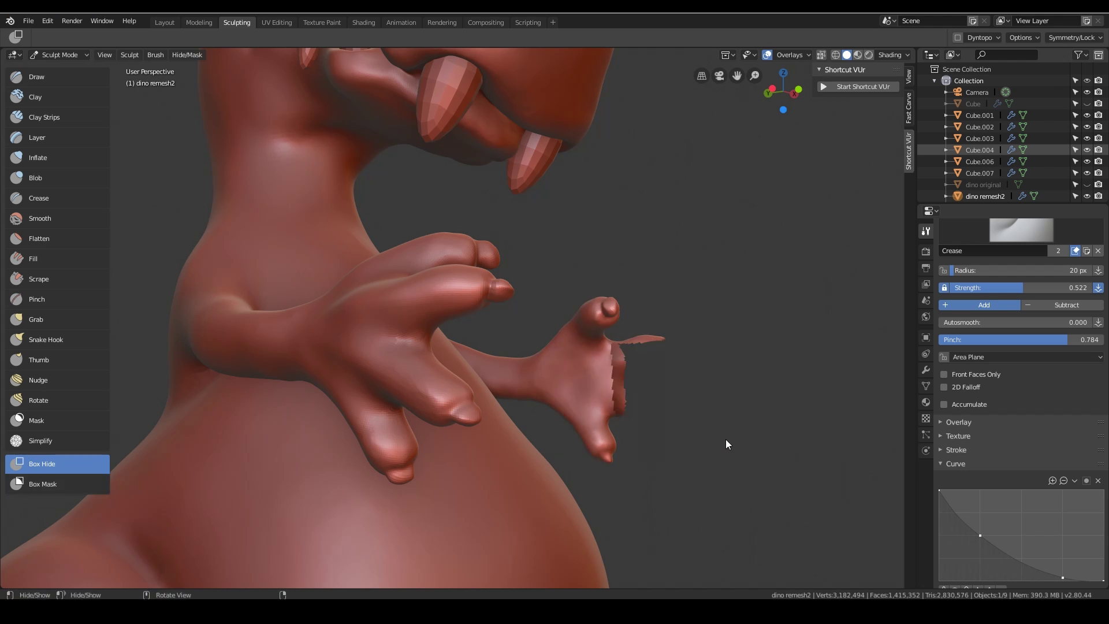
{"action": "middle_click_drag", "start_coordinate": [692, 431], "coordinate": [695, 411]}
{"action": "key", "text": "alt+h"}
{"action": "left_click_drag", "start_coordinate": [549, 283], "coordinate": [736, 460]}
{"action": "middle_click_drag", "start_coordinate": [735, 459], "coordinate": [653, 461]}
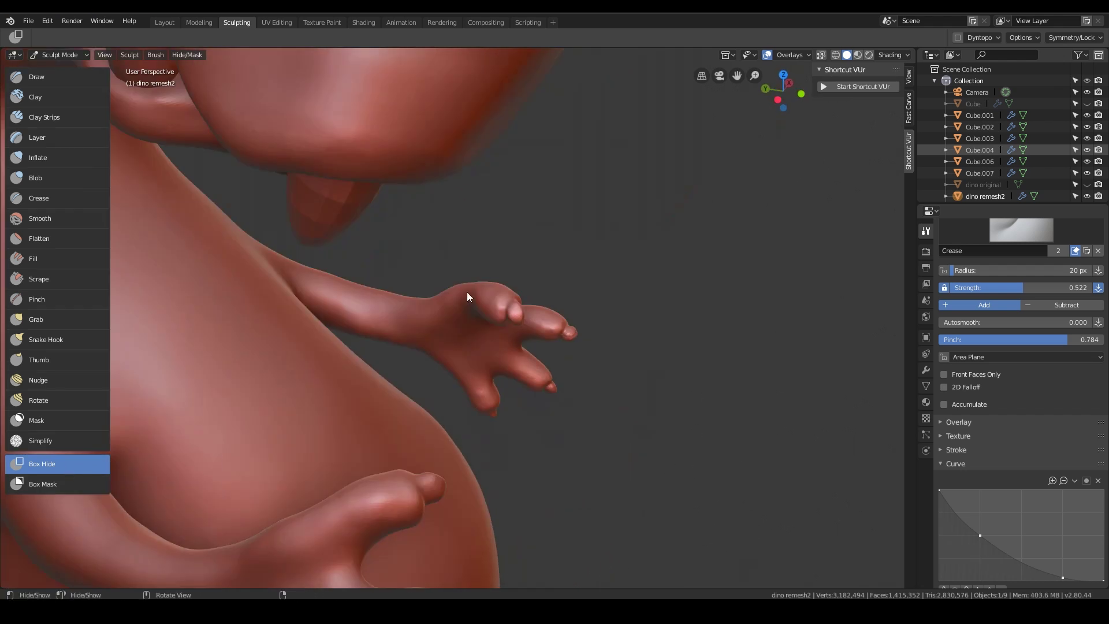
{"action": "left_click_drag", "start_coordinate": [425, 255], "coordinate": [608, 395]}
{"action": "middle_click_drag", "start_coordinate": [610, 391], "coordinate": [456, 182]}
Switch back to the Crease brush, test a long crease down the belly, then undo it.
{"action": "scroll", "coordinate": [489, 239], "scroll_direction": "down", "scroll_amount": 3}
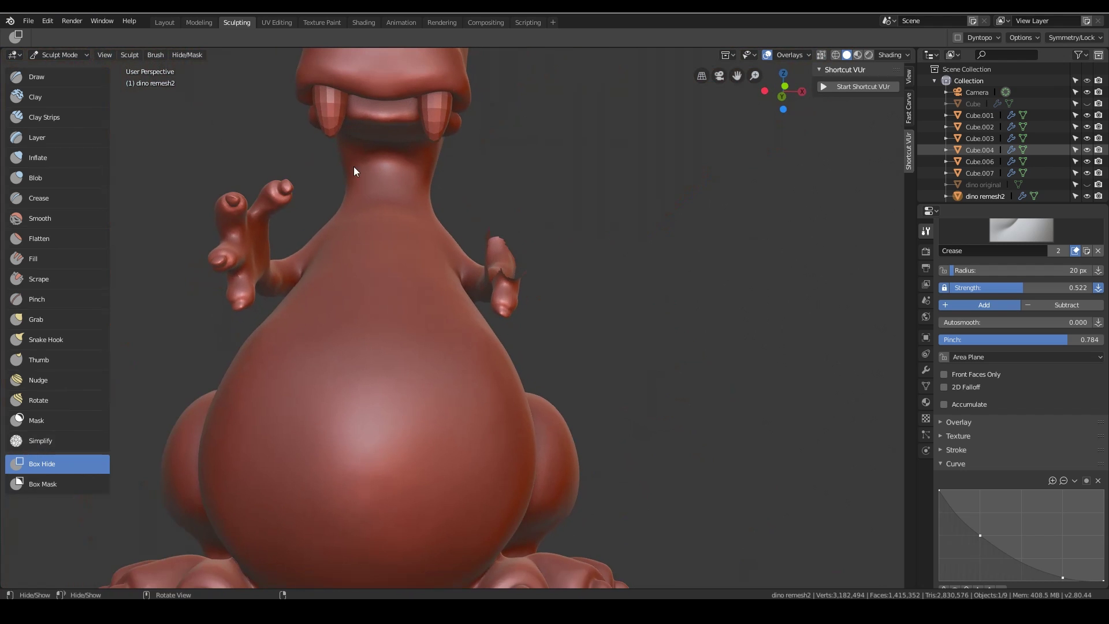
{"action": "left_click", "coordinate": [57, 197]}
{"action": "scroll", "coordinate": [431, 199], "scroll_direction": "up", "scroll_amount": 2}
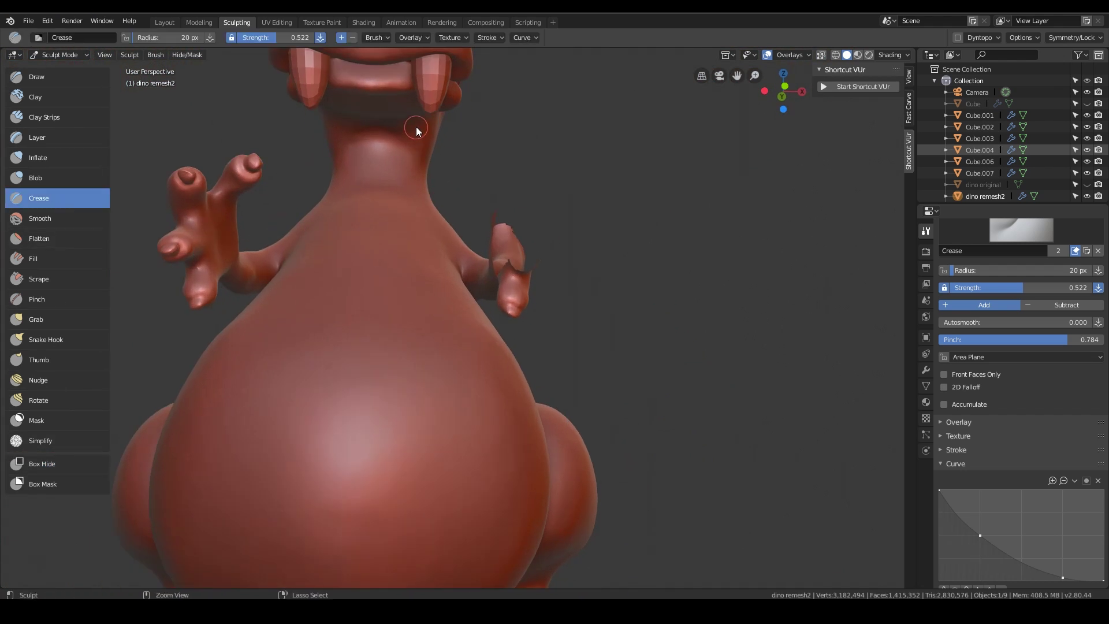
{"action": "mouse_move", "coordinate": [471, 334]}
{"action": "left_mouse_down"}
{"action": "mouse_move", "coordinate": [532, 441]}
{"action": "mouse_move", "coordinate": [514, 555]}
{"action": "left_mouse_up"}
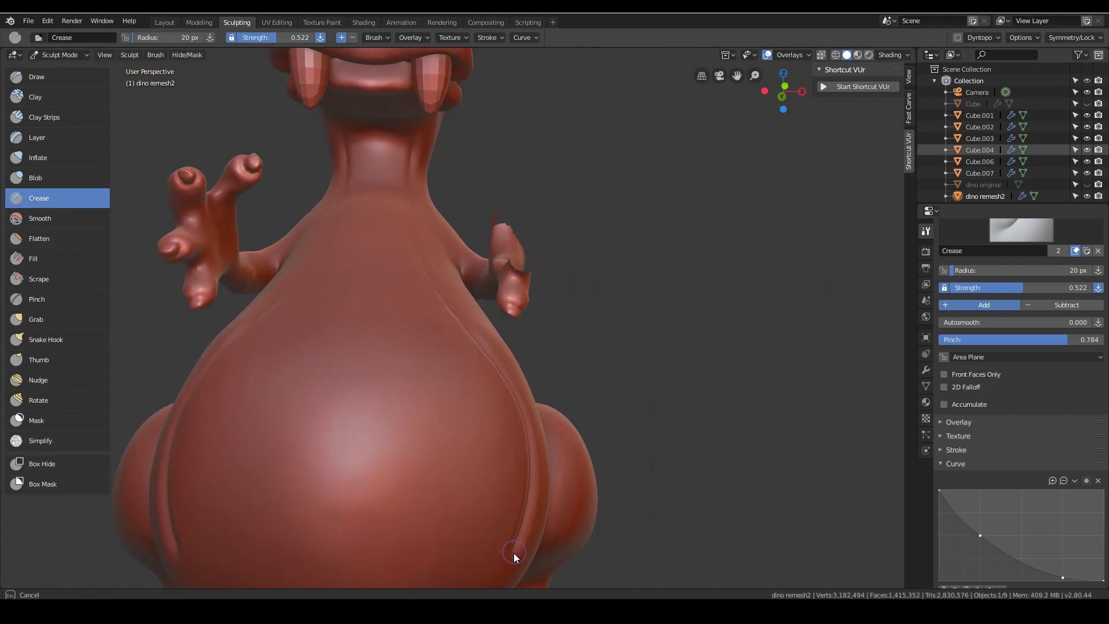
{"action": "mouse_move", "coordinate": [515, 554]}
{"action": "middle_mouse_down"}
{"action": "mouse_move", "coordinate": [554, 376]}
{"action": "mouse_move", "coordinate": [574, 403]}
{"action": "mouse_move", "coordinate": [589, 400]}
{"action": "mouse_move", "coordinate": [530, 384]}
{"action": "mouse_move", "coordinate": [570, 340]}
{"action": "middle_mouse_up"}
{"action": "scroll", "coordinate": [572, 401], "scroll_direction": "down", "scroll_amount": 2}
{"action": "key", "text": "ctrl+z"}
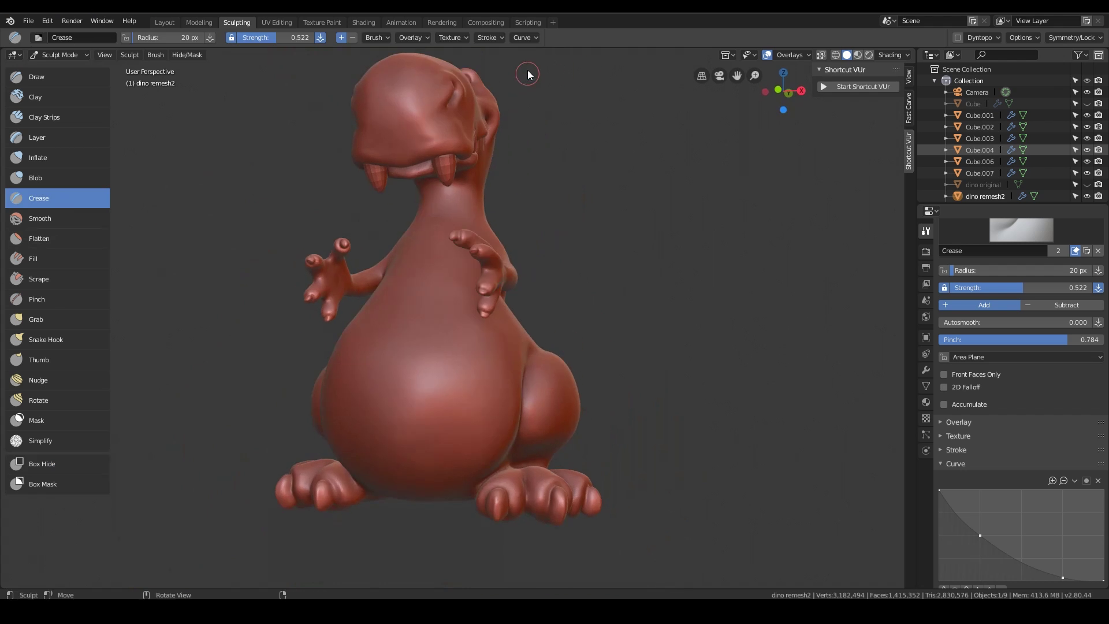
Enable Smooth Stroke and carve a groove down the neck and belly.
{"action": "left_click", "coordinate": [502, 38]}
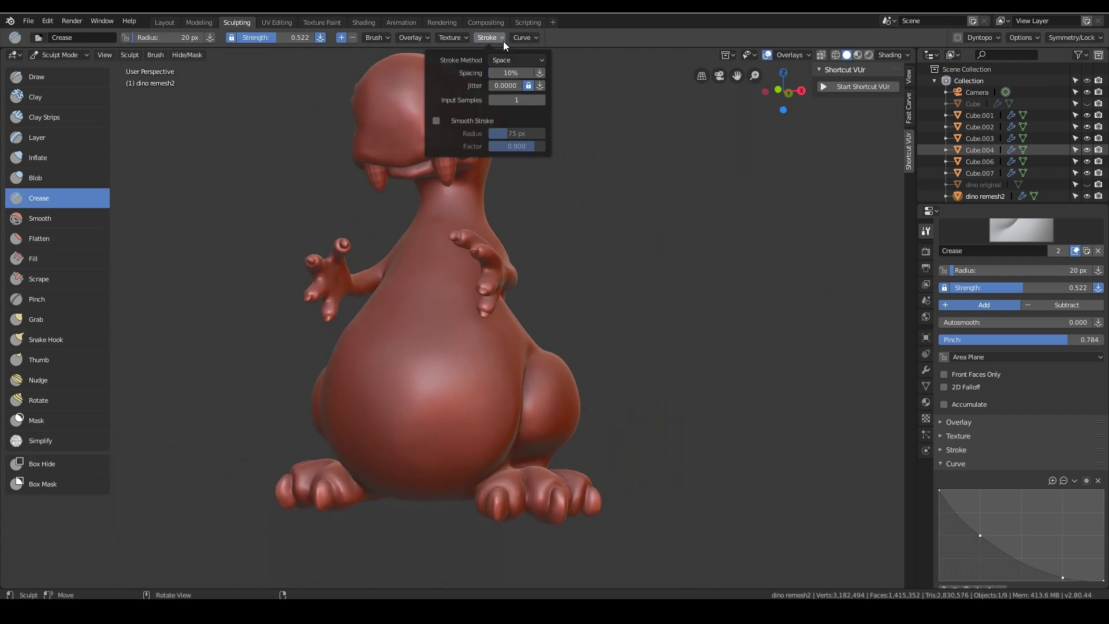
{"action": "left_click", "coordinate": [436, 120]}
{"action": "scroll", "coordinate": [507, 248], "scroll_direction": "up", "scroll_amount": 4}
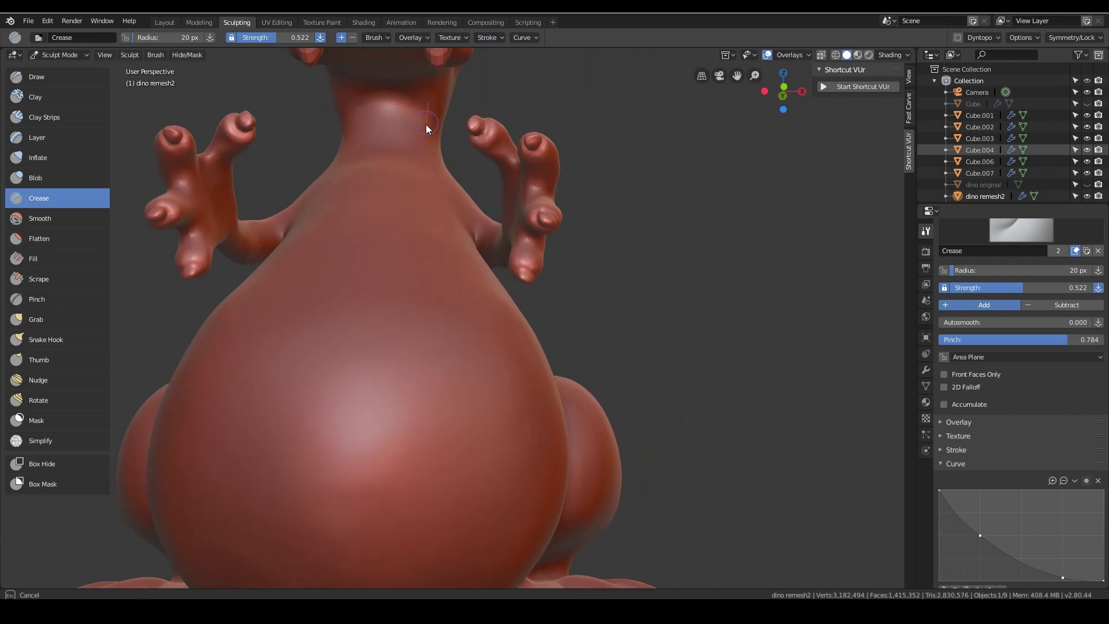
{"action": "left_click_drag", "start_coordinate": [426, 125], "coordinate": [425, 178]}
{"action": "left_click_drag", "start_coordinate": [483, 338], "coordinate": [561, 485]}
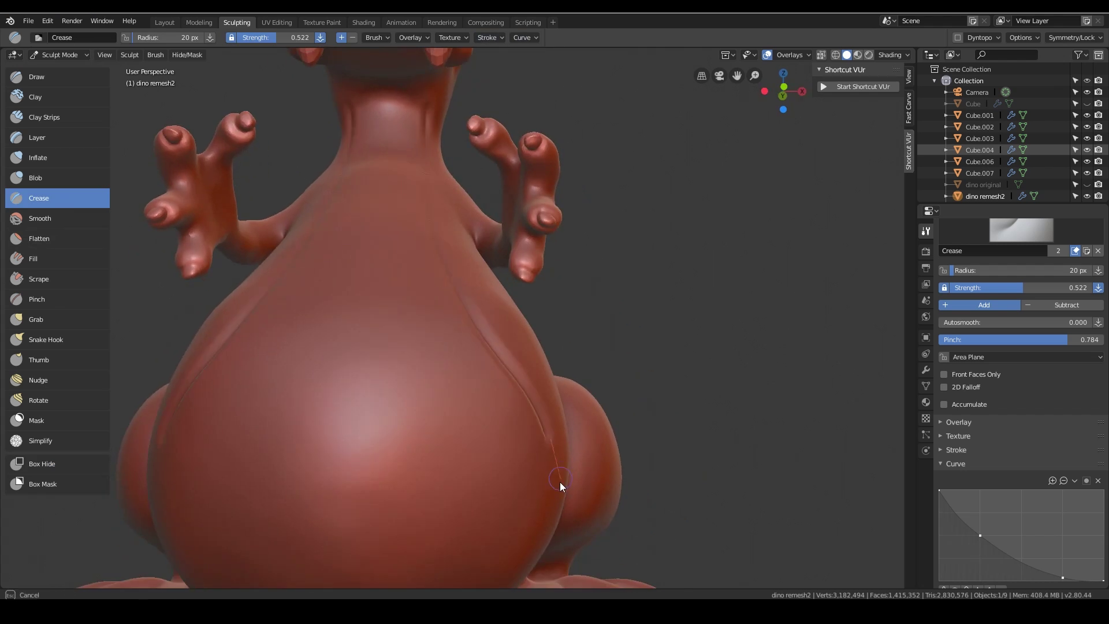
{"action": "scroll", "coordinate": [649, 349], "scroll_direction": "down", "scroll_amount": 6}
{"action": "mouse_move", "coordinate": [525, 445]}
{"action": "middle_mouse_down"}
{"action": "mouse_move", "coordinate": [536, 460]}
{"action": "mouse_move", "coordinate": [624, 435]}
{"action": "mouse_move", "coordinate": [525, 290]}
{"action": "middle_mouse_up"}
Switch to front orthographic view and draw a short crease from the neck.
{"action": "scroll", "coordinate": [525, 291], "scroll_direction": "up", "scroll_amount": 6}
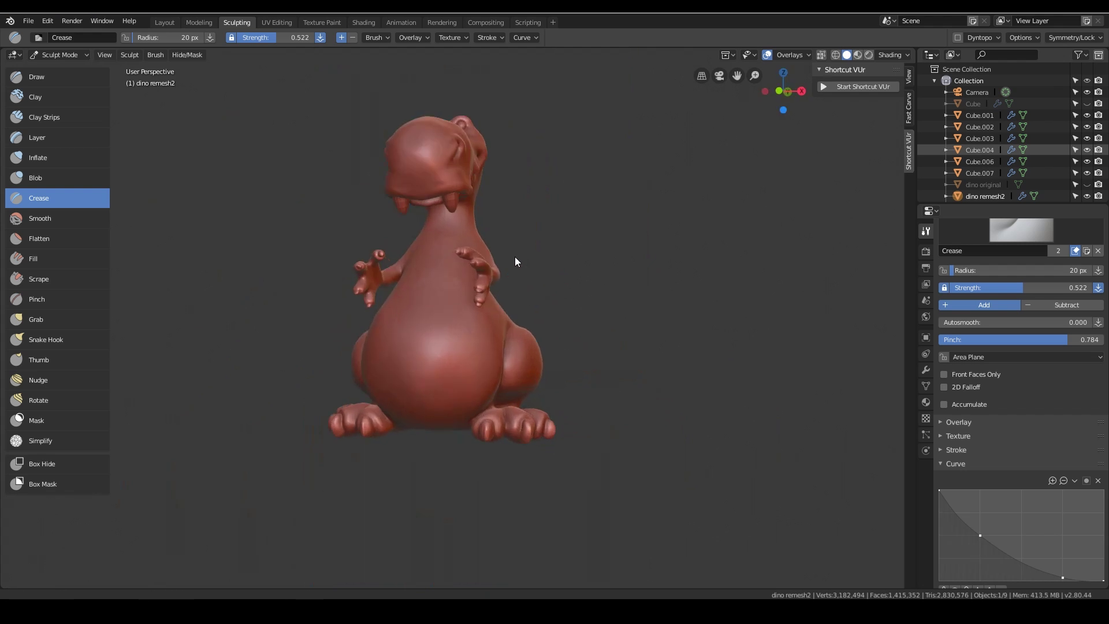
{"action": "key", "text": "KP_1"}
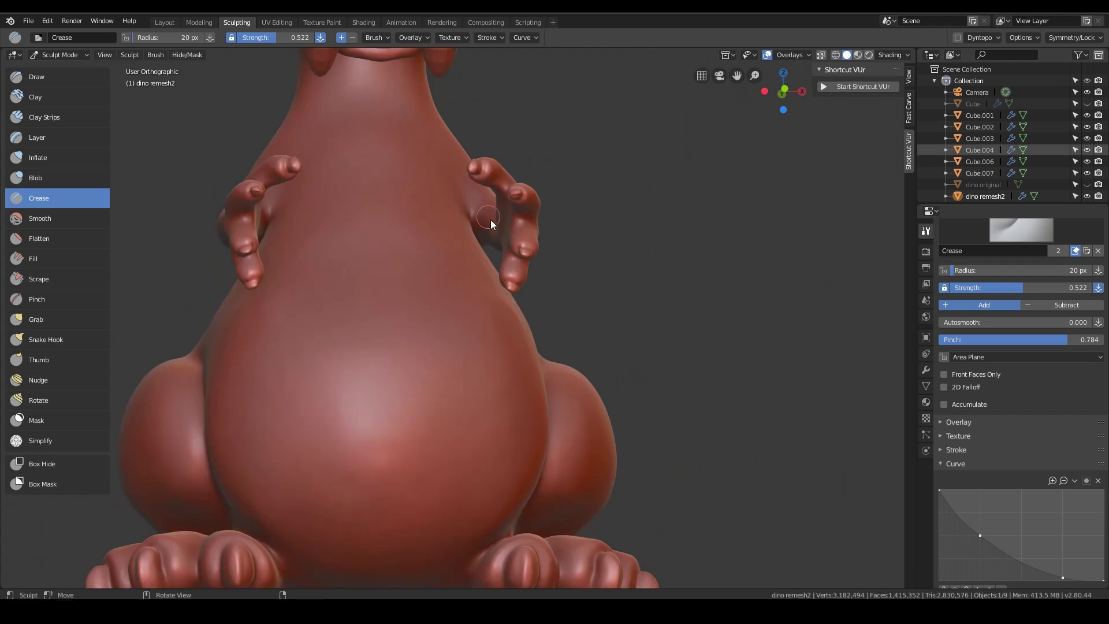
{"action": "key", "text": "KP_1"}
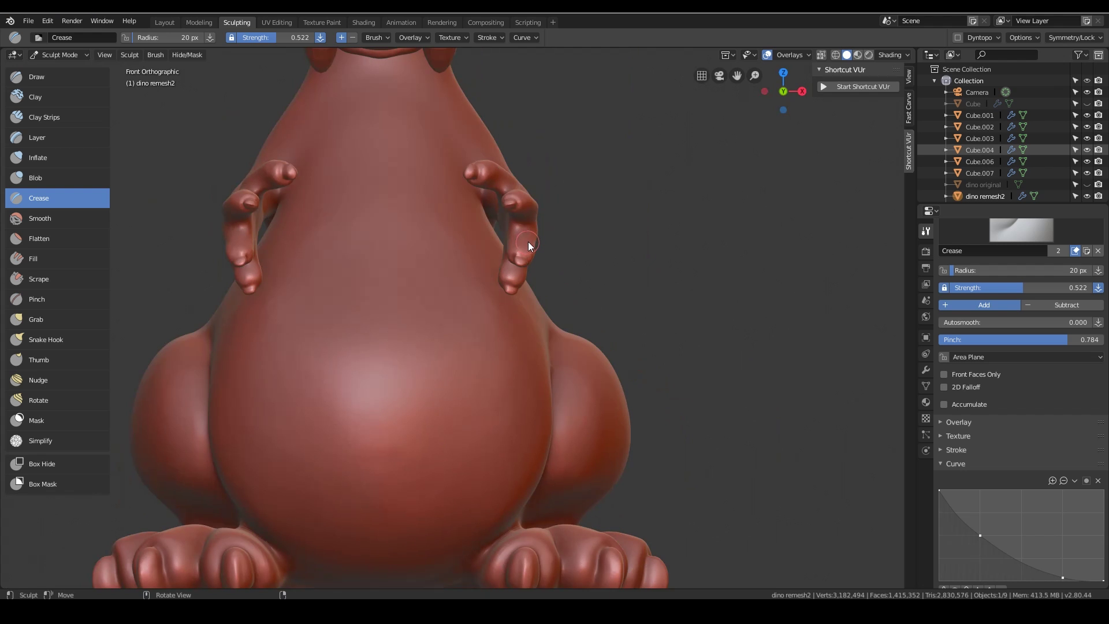
{"action": "scroll", "coordinate": [528, 241], "scroll_direction": "down", "scroll_amount": 1}
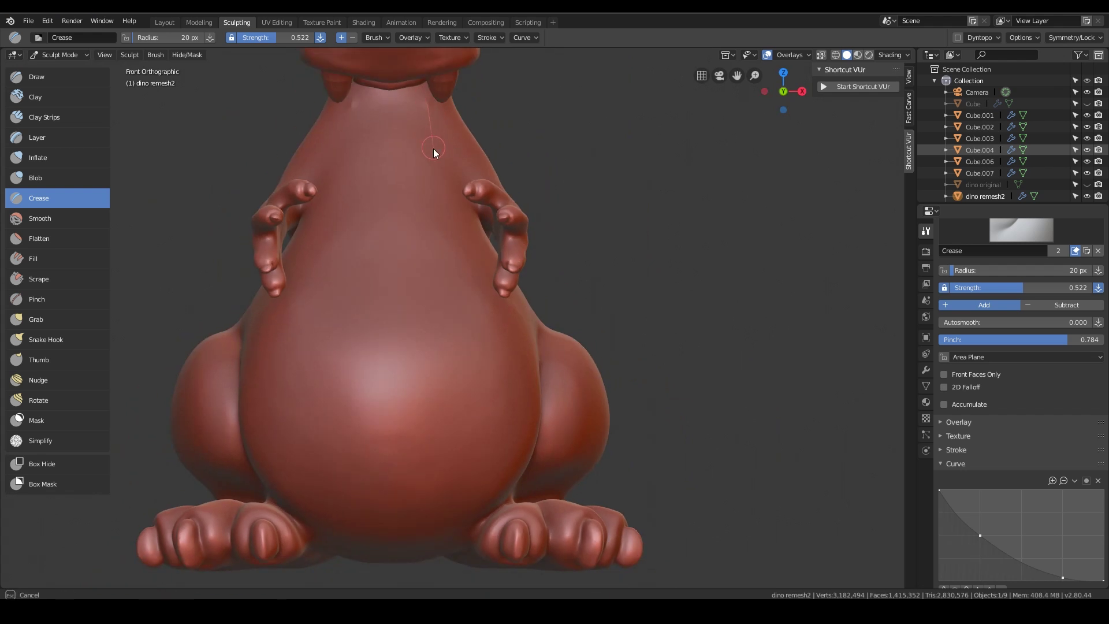
{"action": "left_click_drag", "start_coordinate": [434, 148], "coordinate": [438, 129]}
{"action": "left_click", "coordinate": [496, 39]}
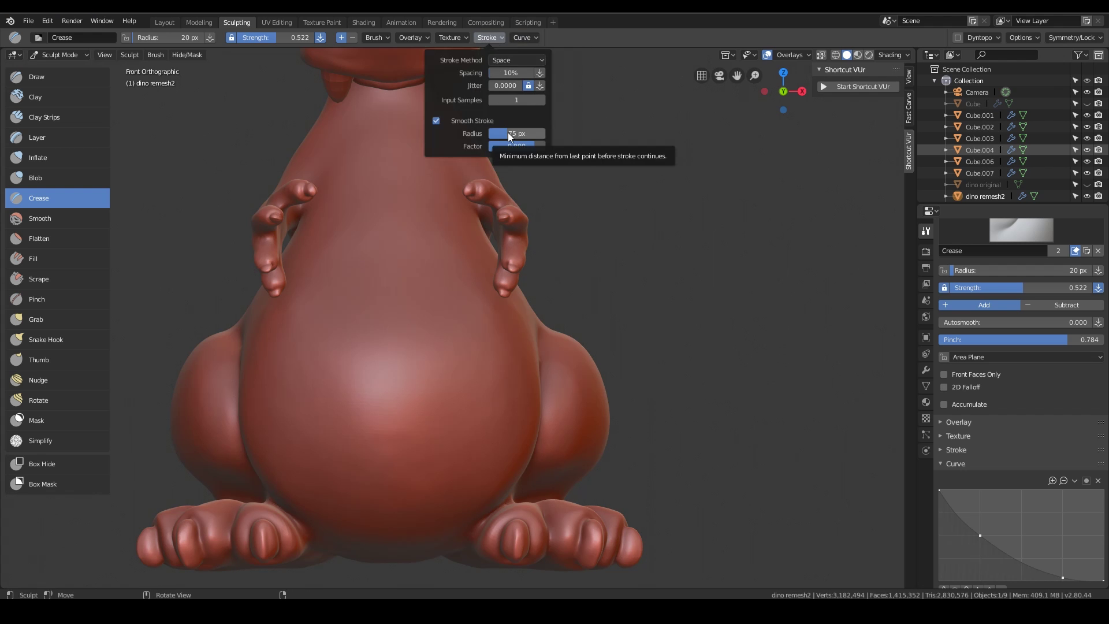
Lower the Smooth Stroke radius to 67 px and crease down the neck around the belly bottom.
{"action": "left_click_drag", "start_coordinate": [508, 133], "coordinate": [499, 133]}
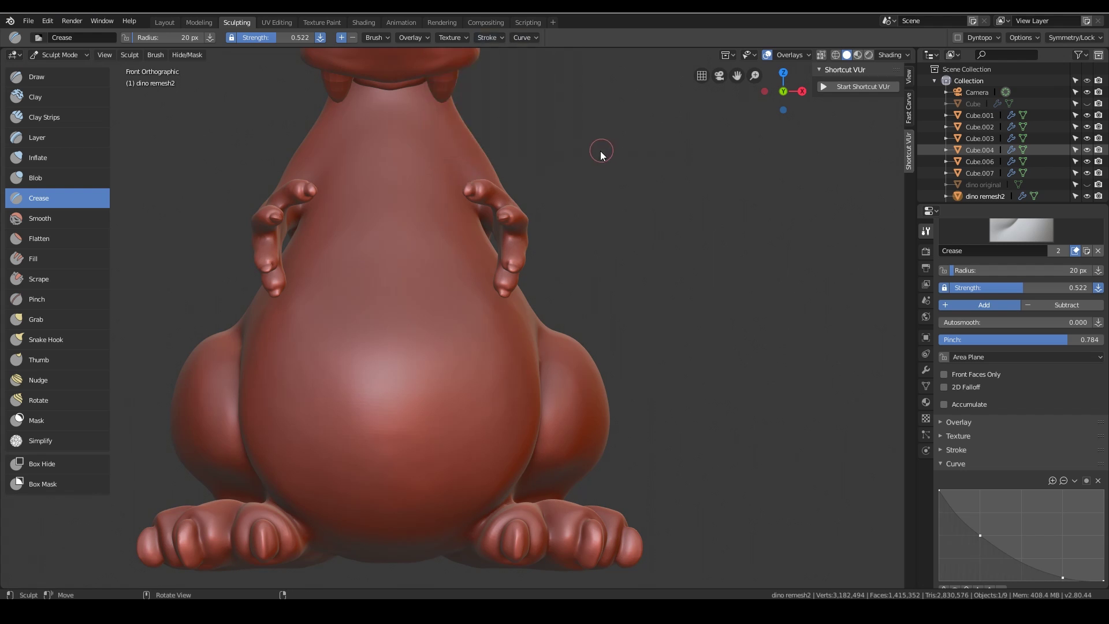
{"action": "mouse_move", "coordinate": [431, 94]}
{"action": "left_mouse_down"}
{"action": "mouse_move", "coordinate": [438, 193]}
{"action": "mouse_move", "coordinate": [460, 257]}
{"action": "mouse_move", "coordinate": [525, 365]}
{"action": "mouse_move", "coordinate": [521, 428]}
{"action": "mouse_move", "coordinate": [480, 493]}
{"action": "mouse_move", "coordinate": [404, 539]}
{"action": "mouse_move", "coordinate": [364, 532]}
{"action": "left_mouse_up"}
{"action": "mouse_move", "coordinate": [364, 532]}
{"action": "middle_mouse_down", "text": "shift"}
{"action": "mouse_move", "coordinate": [449, 362]}
{"action": "mouse_move", "coordinate": [342, 386]}
{"action": "middle_mouse_up", "text": "shift"}
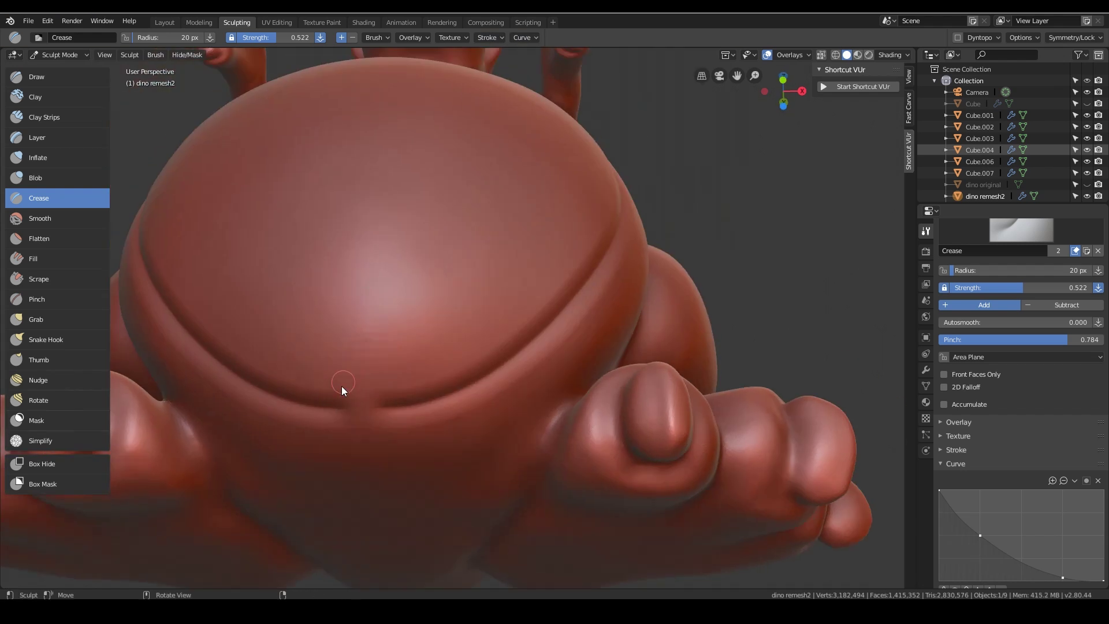
Adjust the stroke settings and add short creases along and across the belly line.
{"action": "left_click", "coordinate": [496, 38]}
{"action": "left_click", "coordinate": [439, 118]}
{"action": "left_click_drag", "start_coordinate": [371, 405], "coordinate": [356, 403]}
{"action": "middle_click_drag", "start_coordinate": [356, 402], "coordinate": [364, 389], "text": "ctrl"}
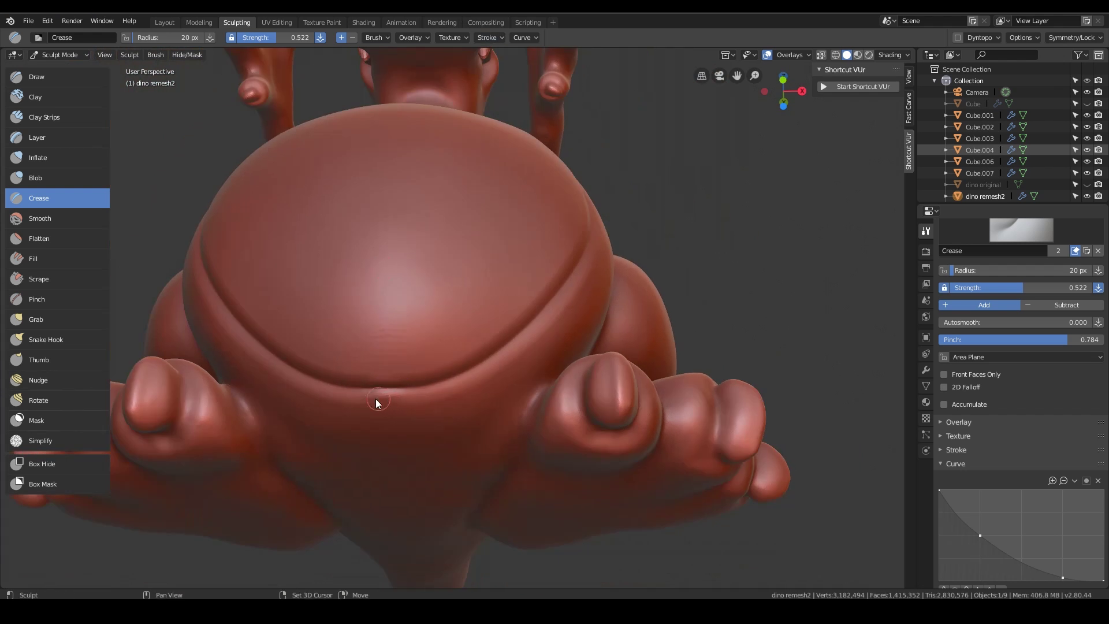
{"action": "left_click_drag", "start_coordinate": [372, 397], "coordinate": [414, 396]}
{"action": "mouse_move", "coordinate": [525, 344]}
{"action": "middle_mouse_down"}
{"action": "mouse_move", "coordinate": [509, 389]}
{"action": "mouse_move", "coordinate": [627, 268]}
{"action": "mouse_move", "coordinate": [595, 292]}
{"action": "mouse_move", "coordinate": [566, 415]}
{"action": "mouse_move", "coordinate": [538, 352]}
{"action": "mouse_move", "coordinate": [455, 282]}
{"action": "mouse_move", "coordinate": [494, 369]}
{"action": "middle_mouse_up"}
{"action": "middle_click_drag", "start_coordinate": [494, 370], "coordinate": [501, 330]}
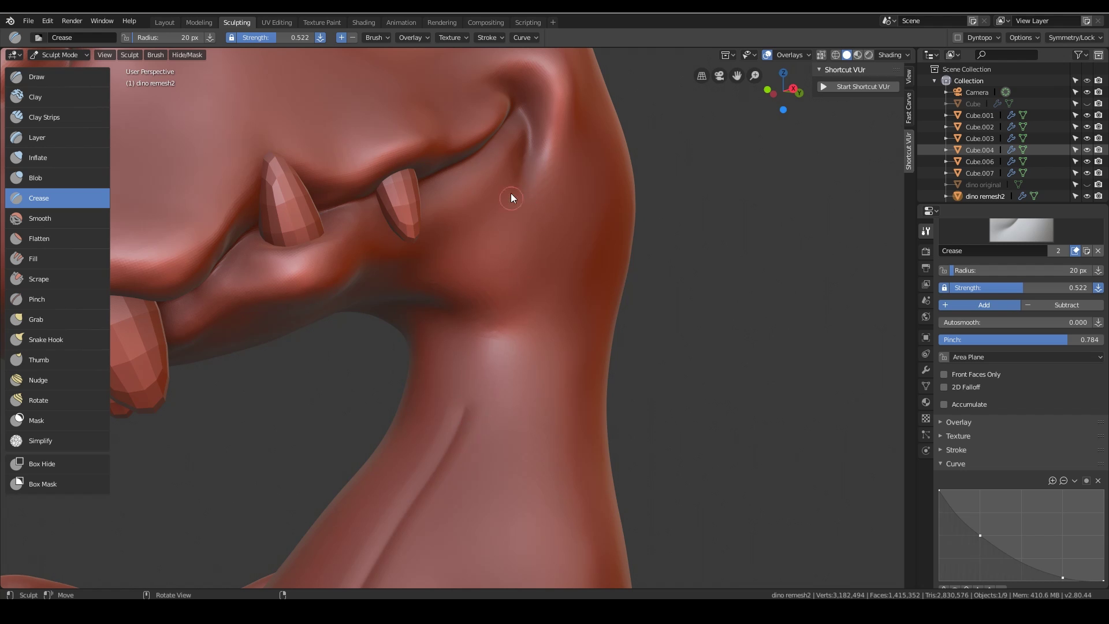
Draw a crease down from the mouth corner, then bring the neck side into view.
{"action": "left_click_drag", "start_coordinate": [518, 174], "coordinate": [507, 275]}
{"action": "mouse_move", "coordinate": [507, 275]}
{"action": "middle_mouse_down"}
{"action": "mouse_move", "coordinate": [573, 384]}
{"action": "mouse_move", "coordinate": [477, 289]}
{"action": "mouse_move", "coordinate": [477, 256]}
{"action": "mouse_move", "coordinate": [549, 409]}
{"action": "middle_mouse_up"}
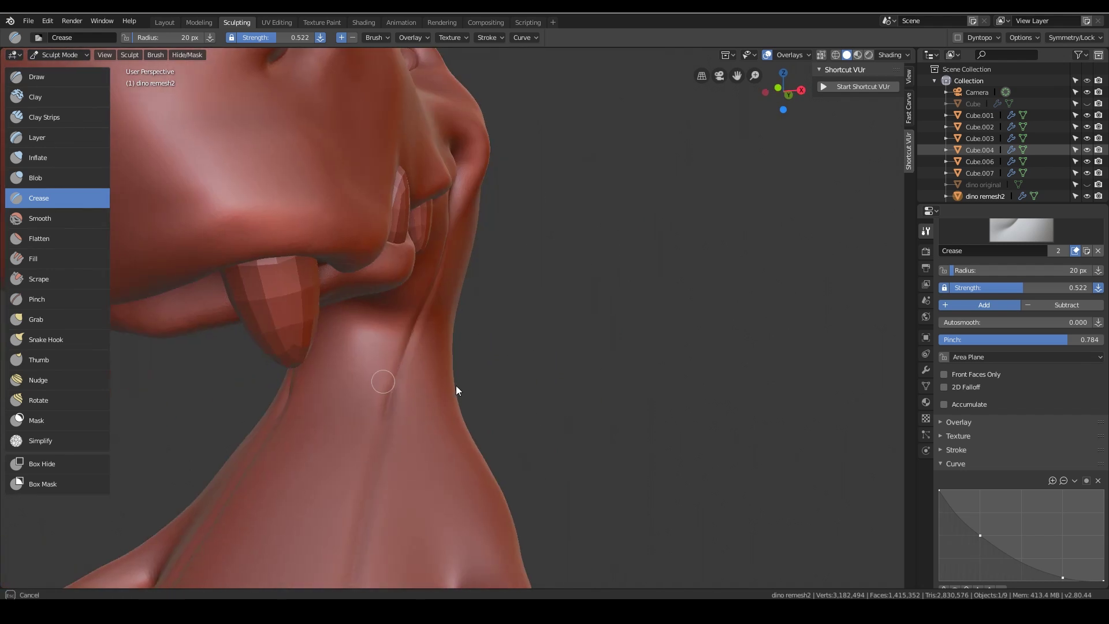
{"action": "scroll", "coordinate": [534, 446], "scroll_direction": "down", "scroll_amount": 8}
{"action": "middle_click_drag", "start_coordinate": [489, 384], "coordinate": [527, 300]}
{"action": "scroll", "coordinate": [451, 338], "scroll_direction": "up", "scroll_amount": 7}
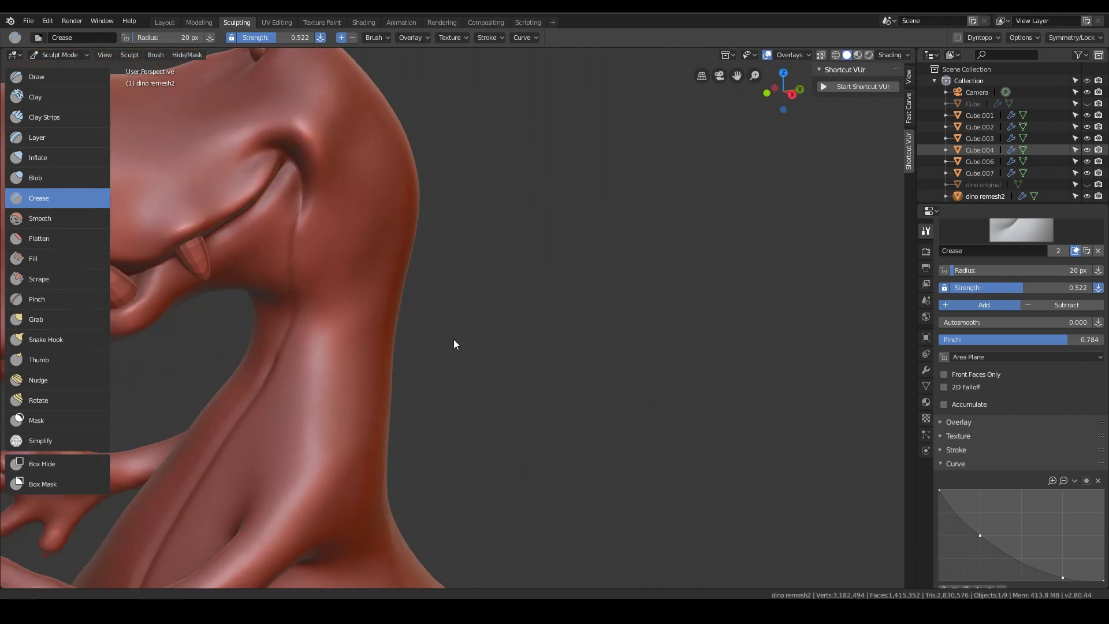
{"action": "middle_click_drag", "start_coordinate": [453, 343], "coordinate": [445, 104], "text": "shift"}
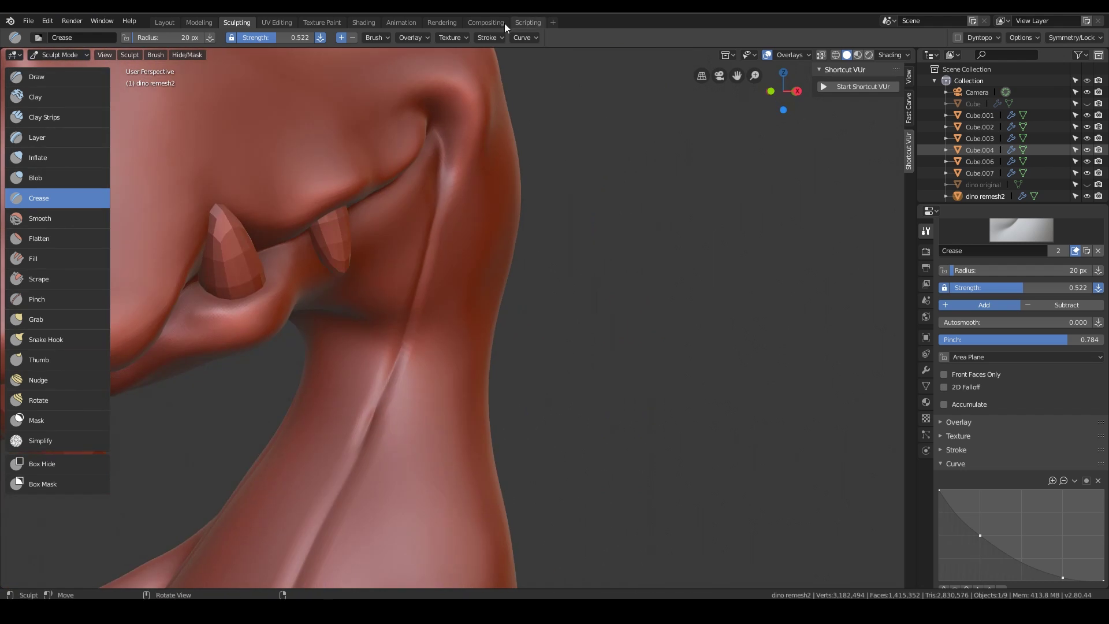
Enable Smooth Stroke, lower strength to 0.295, and draw a smoothed crease down the neck.
{"action": "left_click", "coordinate": [488, 38]}
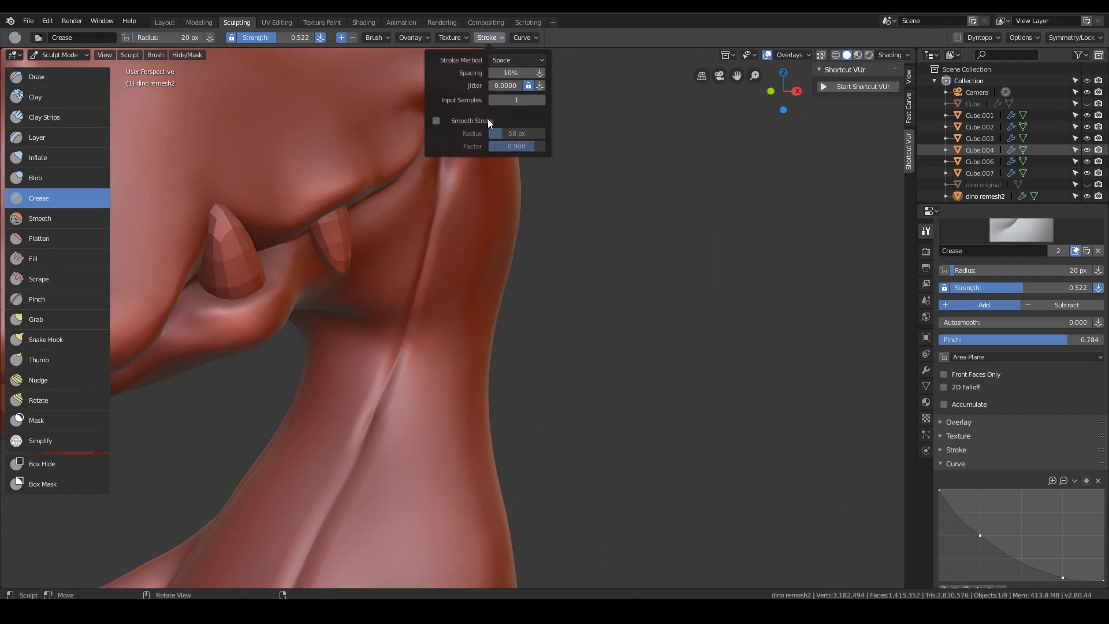
{"action": "left_click", "coordinate": [445, 120]}
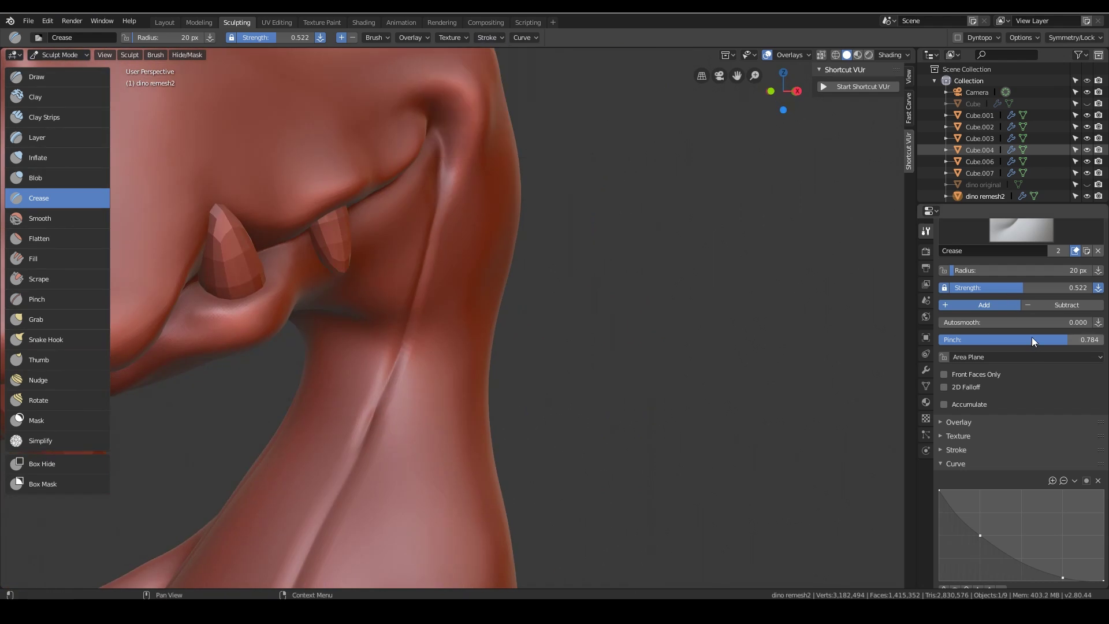
{"action": "left_click_drag", "start_coordinate": [1010, 288], "coordinate": [983, 292]}
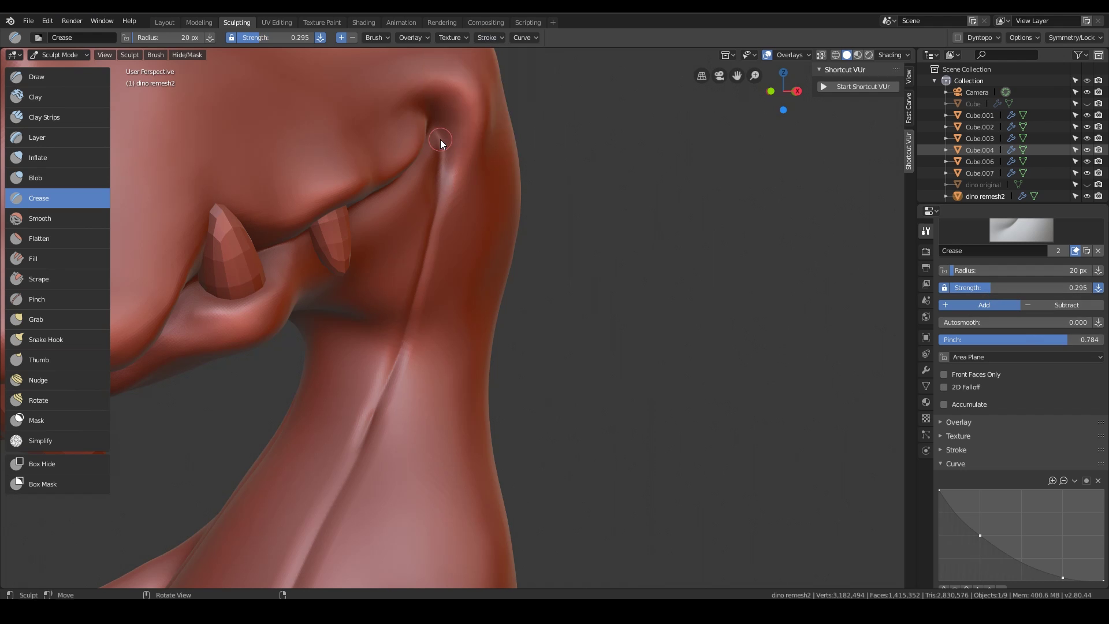
{"action": "left_click_drag", "start_coordinate": [441, 140], "coordinate": [434, 218]}
{"action": "left_click_drag", "start_coordinate": [359, 446], "coordinate": [354, 455]}
Continue the crease down the chest and along the belly.
{"action": "middle_click_drag", "start_coordinate": [451, 324], "coordinate": [475, 346]}
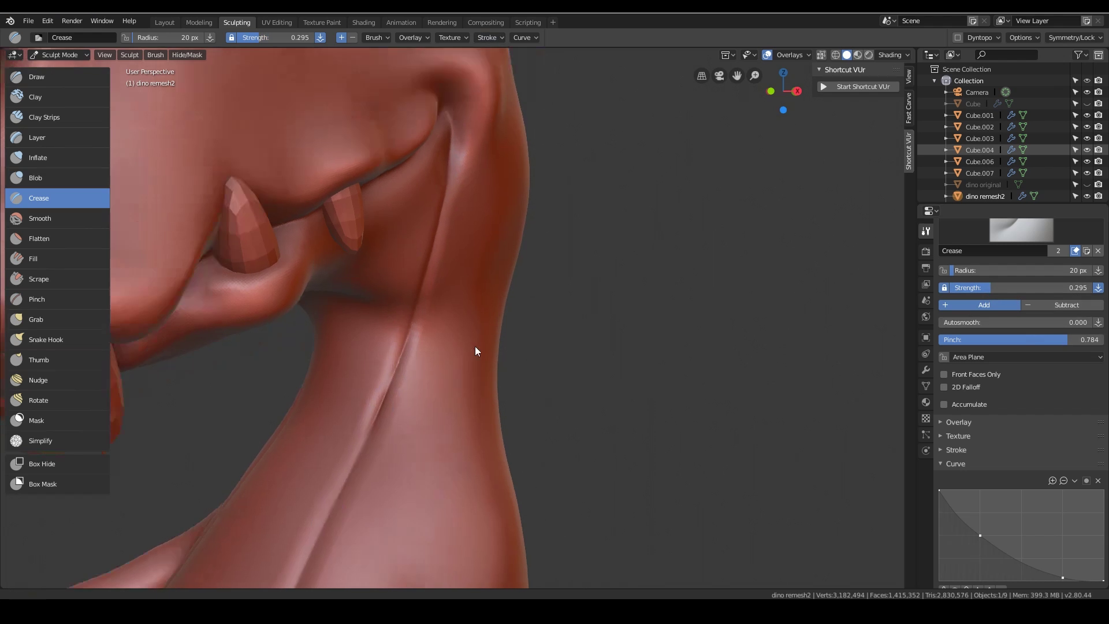
{"action": "middle_click_drag", "start_coordinate": [475, 399], "coordinate": [482, 205], "text": "shift"}
{"action": "mouse_move", "coordinate": [459, 167]}
{"action": "left_mouse_down"}
{"action": "mouse_move", "coordinate": [428, 276]}
{"action": "mouse_move", "coordinate": [397, 483]}
{"action": "left_mouse_up"}
{"action": "middle_click_drag", "start_coordinate": [399, 462], "coordinate": [468, 427]}
{"action": "middle_click_drag", "start_coordinate": [468, 428], "coordinate": [453, 258], "text": "shift"}
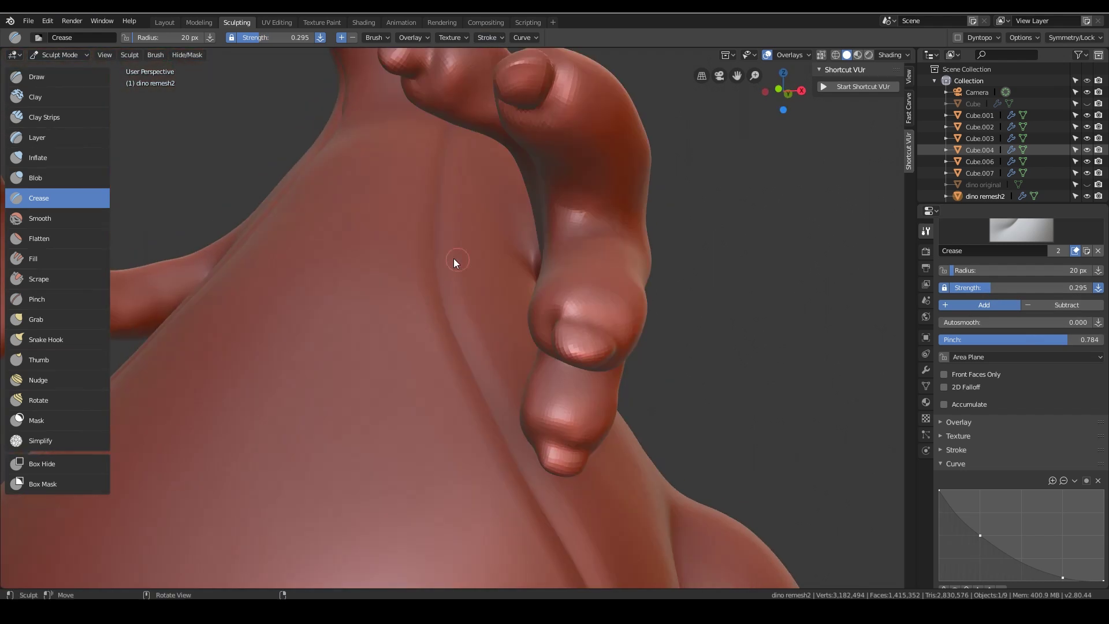
{"action": "mouse_move", "coordinate": [453, 258]}
{"action": "left_mouse_down"}
{"action": "mouse_move", "coordinate": [474, 383]}
{"action": "mouse_move", "coordinate": [498, 435]}
{"action": "left_mouse_up"}
{"action": "middle_click_drag", "start_coordinate": [491, 428], "coordinate": [338, 276]}
{"action": "left_click_drag", "start_coordinate": [273, 261], "coordinate": [321, 506]}
Deepen the crease along the belly groove and run it under the belly.
{"action": "middle_click_drag", "start_coordinate": [323, 504], "coordinate": [448, 215], "text": "shift"}
{"action": "left_click_drag", "start_coordinate": [447, 213], "coordinate": [360, 482]}
{"action": "middle_click_drag", "start_coordinate": [364, 477], "coordinate": [573, 87], "text": "shift"}
{"action": "left_click_drag", "start_coordinate": [571, 85], "coordinate": [342, 431]}
{"action": "middle_click_drag", "start_coordinate": [344, 428], "coordinate": [373, 404]}
{"action": "middle_click_drag", "start_coordinate": [373, 405], "coordinate": [584, 254], "text": "shift"}
{"action": "left_click_drag", "start_coordinate": [658, 217], "coordinate": [465, 305]}
{"action": "left_click_drag", "start_coordinate": [614, 257], "coordinate": [612, 258]}
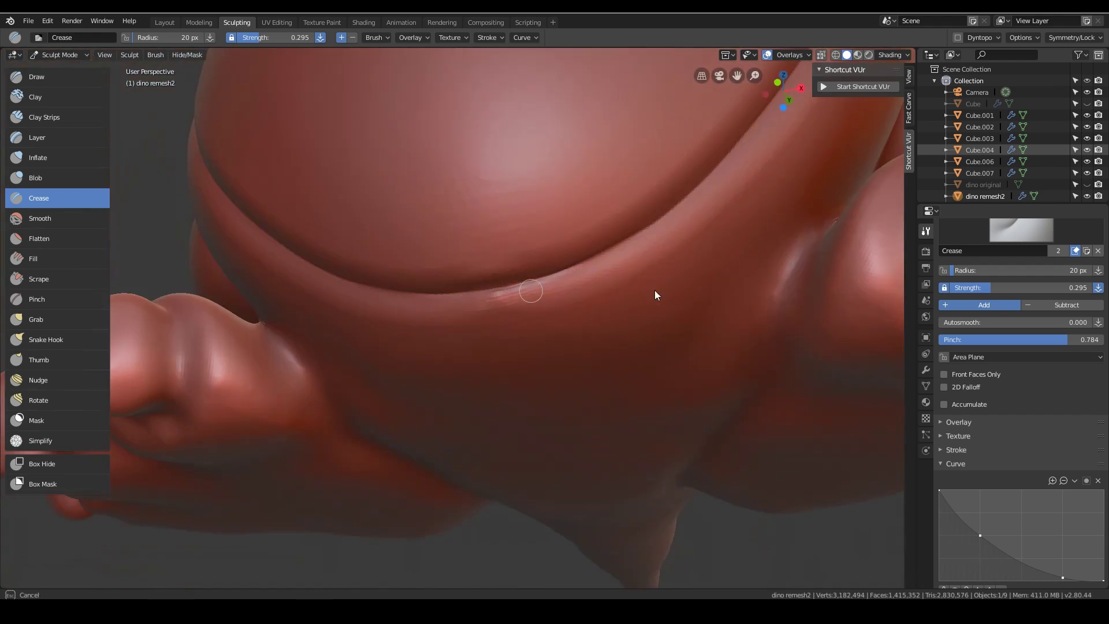
{"action": "scroll", "coordinate": [618, 376], "scroll_direction": "down", "scroll_amount": 8}
{"action": "mouse_move", "coordinate": [618, 377]}
{"action": "middle_mouse_down"}
{"action": "mouse_move", "coordinate": [510, 376]}
{"action": "mouse_move", "coordinate": [673, 362]}
{"action": "mouse_move", "coordinate": [494, 372]}
{"action": "mouse_move", "coordinate": [499, 302]}
{"action": "middle_mouse_up"}
Press a small navel dent into the belly with the Draw brush.
{"action": "scroll", "coordinate": [499, 302], "scroll_direction": "up", "scroll_amount": 5}
{"action": "left_click", "coordinate": [53, 75]}
{"action": "scroll", "coordinate": [477, 364], "scroll_direction": "up", "scroll_amount": 3}
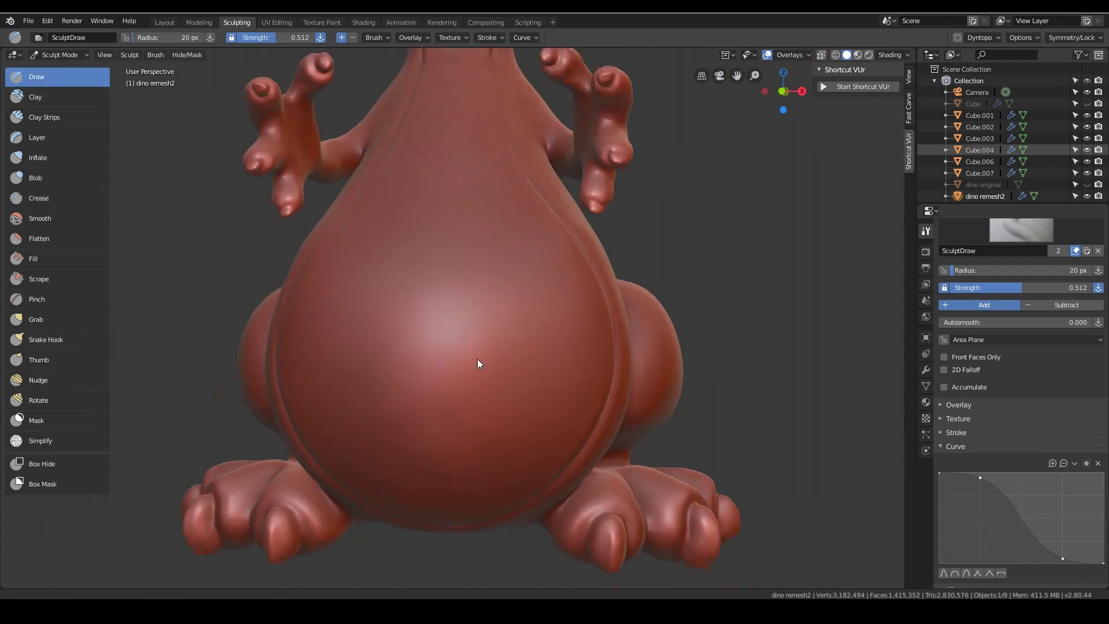
{"action": "middle_click_drag", "start_coordinate": [460, 366], "coordinate": [536, 364]}
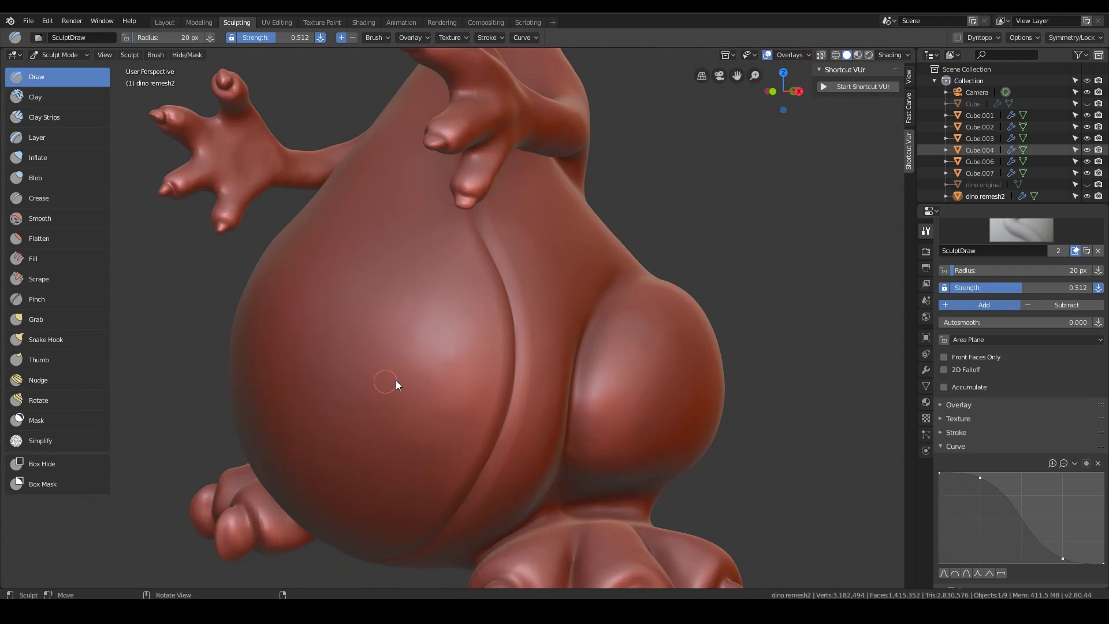
{"action": "middle_click_drag", "start_coordinate": [396, 382], "coordinate": [435, 376]}
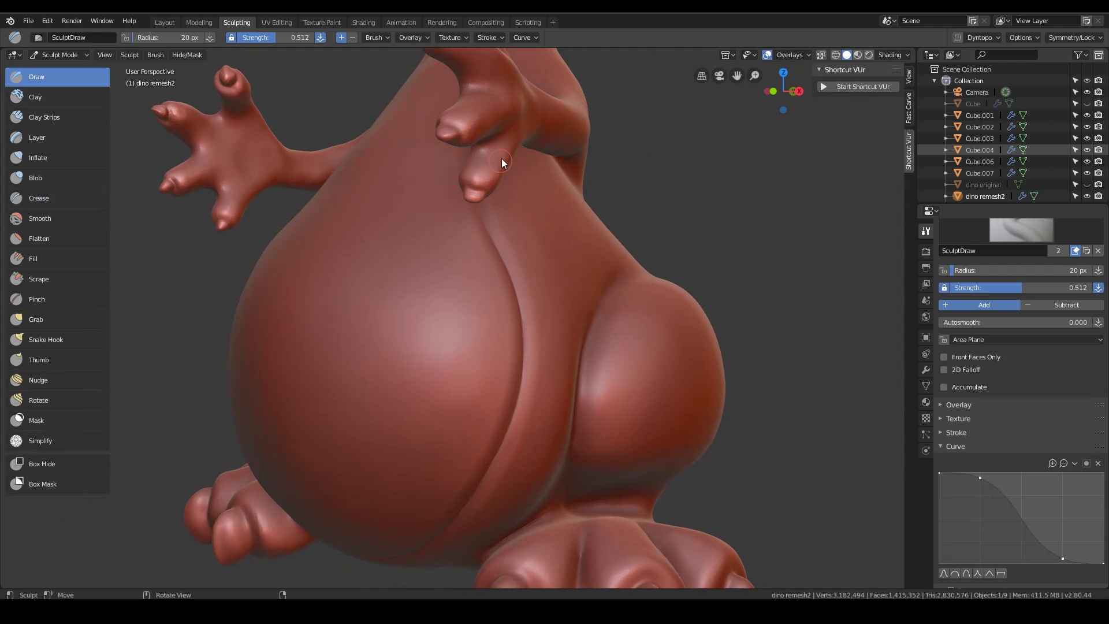
{"action": "middle_click_drag", "start_coordinate": [251, 419], "coordinate": [395, 411]}
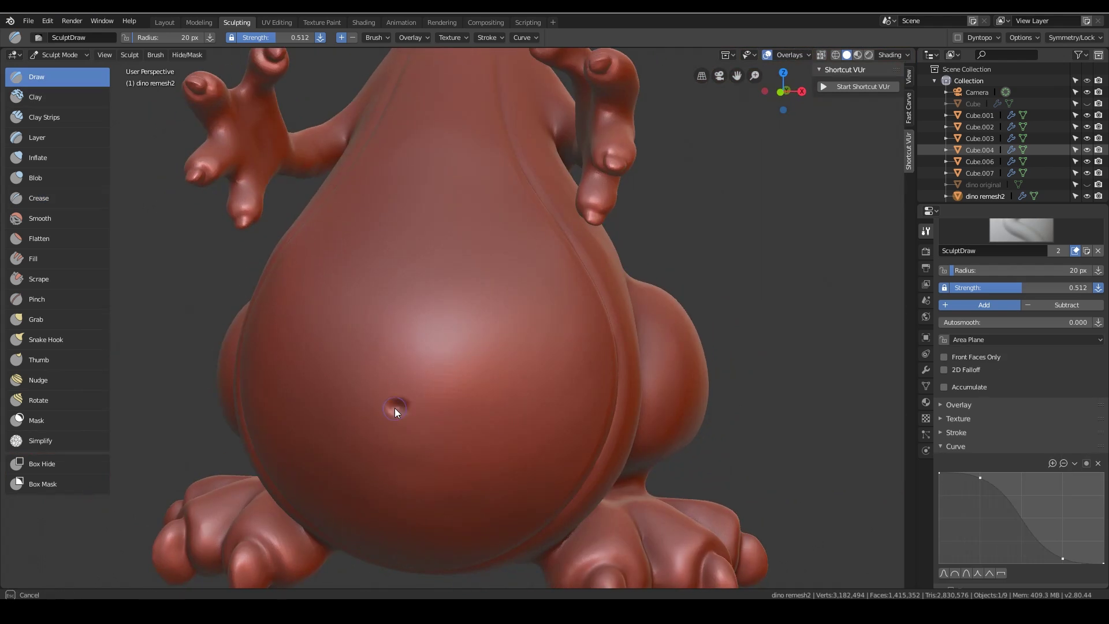
Set the Crease brush to strength 0.101 and radius 38 px.
{"action": "scroll", "coordinate": [449, 384], "scroll_direction": "up", "scroll_amount": 3}
{"action": "left_click", "coordinate": [39, 197]}
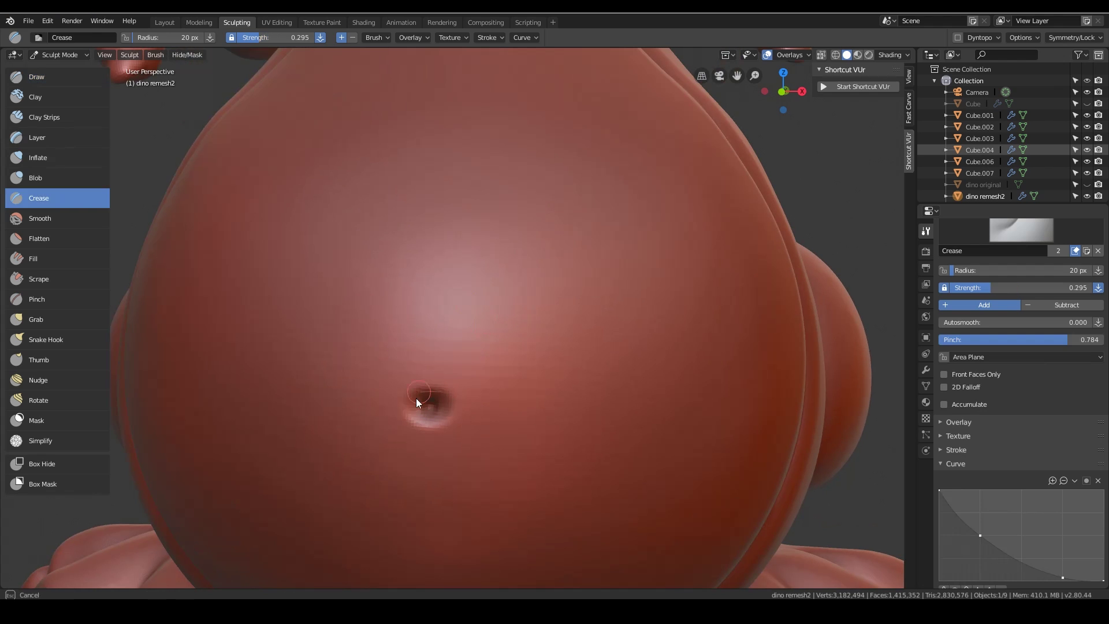
{"action": "scroll", "coordinate": [601, 365], "scroll_direction": "down", "scroll_amount": 5}
{"action": "middle_click_drag", "start_coordinate": [601, 365], "coordinate": [660, 383]}
{"action": "scroll", "coordinate": [495, 256], "scroll_direction": "up", "scroll_amount": 6}
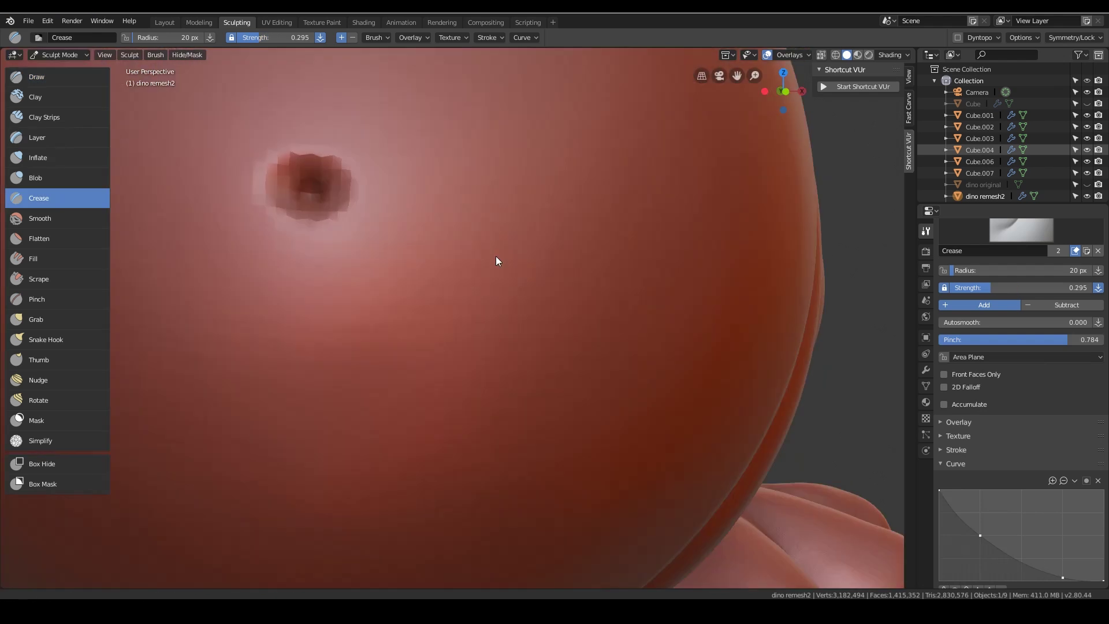
{"action": "scroll", "coordinate": [496, 256], "scroll_direction": "down", "scroll_amount": 3}
{"action": "left_click_drag", "start_coordinate": [982, 292], "coordinate": [954, 293]}
{"action": "key", "text": "f"}
{"action": "left_click", "coordinate": [436, 258]}
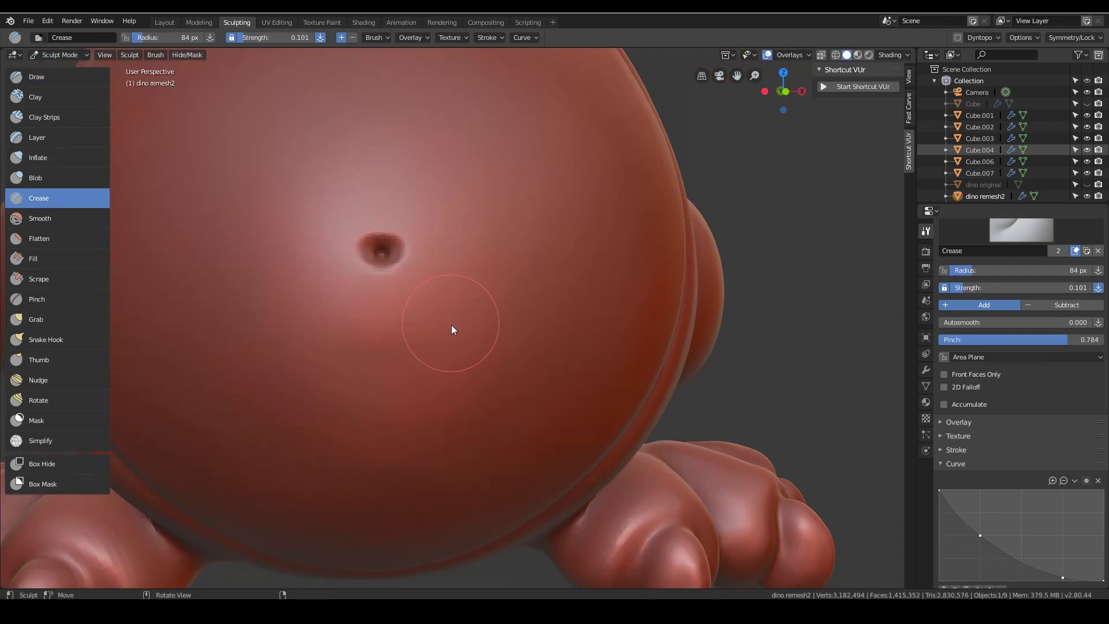
{"action": "left_click", "coordinate": [492, 39]}
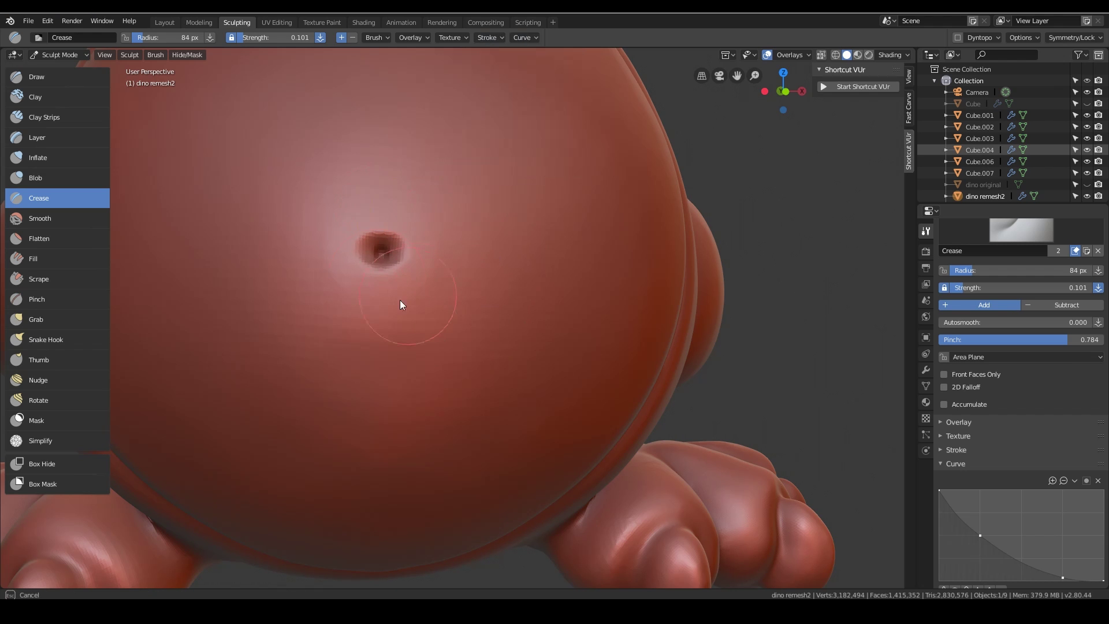
{"action": "key", "text": "f"}
Reshape the navel dent with the Draw brush.
{"action": "scroll", "coordinate": [676, 324], "scroll_direction": "down", "scroll_amount": 7}
{"action": "mouse_move", "coordinate": [676, 323]}
{"action": "middle_mouse_down"}
{"action": "mouse_move", "coordinate": [540, 386]}
{"action": "mouse_move", "coordinate": [587, 386]}
{"action": "mouse_move", "coordinate": [583, 363]}
{"action": "middle_mouse_up"}
{"action": "scroll", "coordinate": [539, 386], "scroll_direction": "down", "scroll_amount": 2}
{"action": "scroll", "coordinate": [525, 280], "scroll_direction": "up", "scroll_amount": 8}
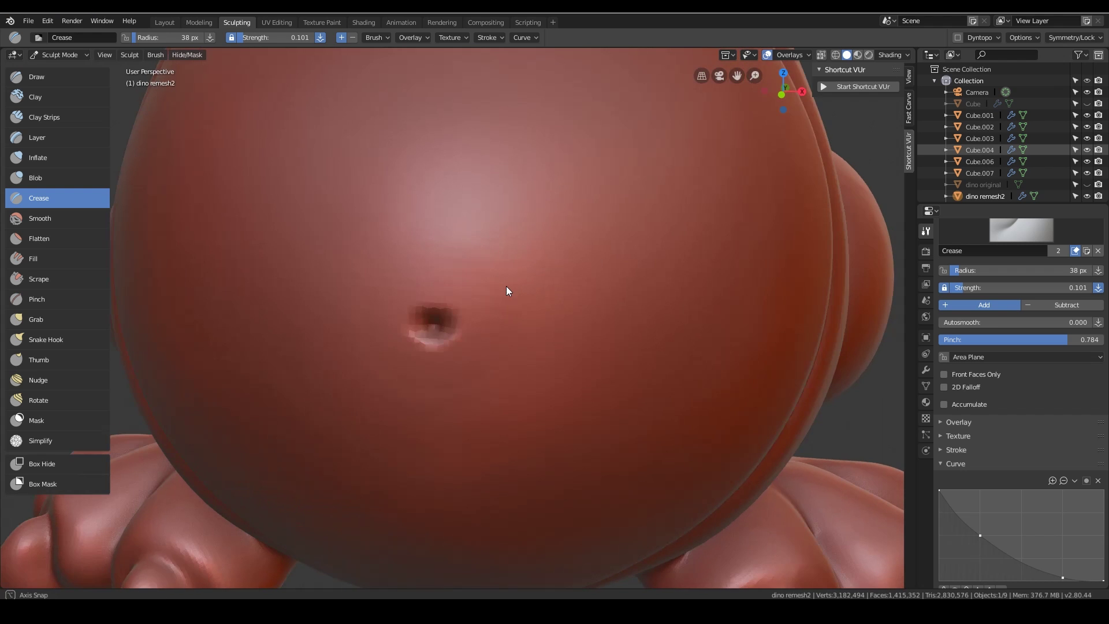
{"action": "left_click", "coordinate": [37, 79]}
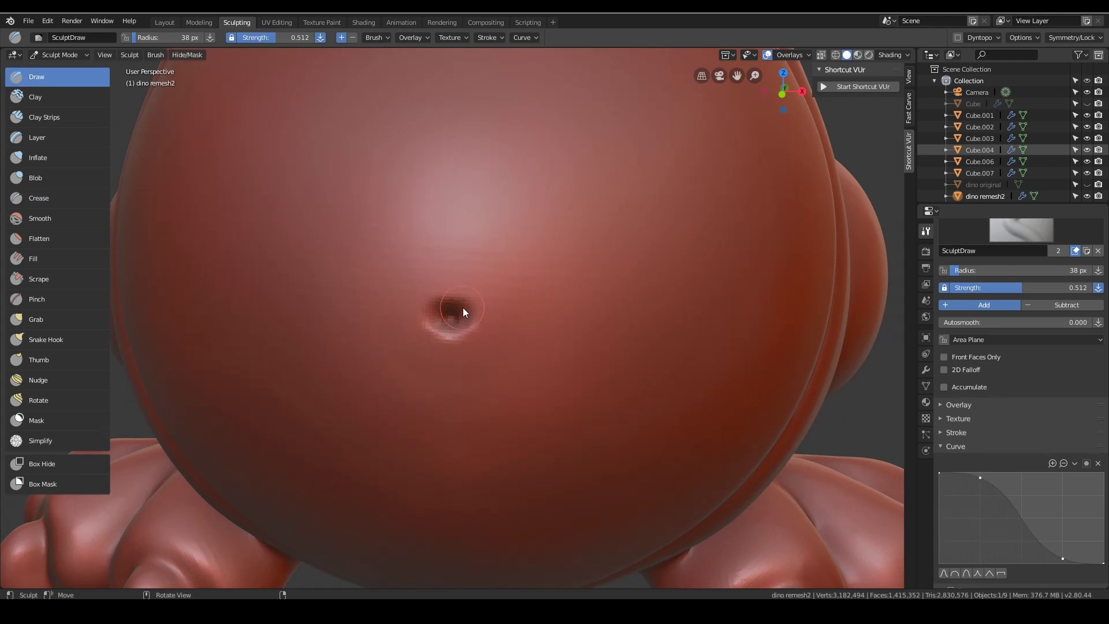
{"action": "left_click_drag", "start_coordinate": [463, 307], "coordinate": [434, 288], "text": "ctrl"}
{"action": "scroll", "coordinate": [509, 278], "scroll_direction": "down", "scroll_amount": 7}
{"action": "mouse_move", "coordinate": [615, 347]}
{"action": "middle_mouse_down"}
{"action": "mouse_move", "coordinate": [506, 373]}
{"action": "mouse_move", "coordinate": [548, 396]}
{"action": "mouse_move", "coordinate": [564, 385]}
{"action": "mouse_move", "coordinate": [522, 374]}
{"action": "mouse_move", "coordinate": [535, 470]}
{"action": "mouse_move", "coordinate": [602, 453]}
{"action": "mouse_move", "coordinate": [400, 247]}
{"action": "middle_mouse_up"}
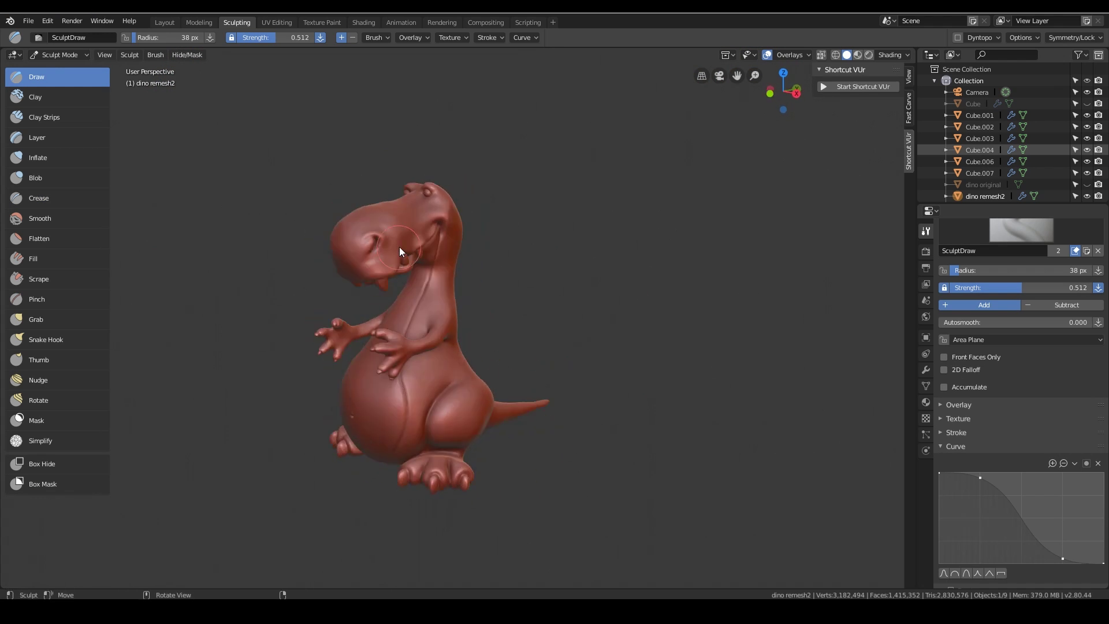
{"action": "scroll", "coordinate": [359, 231], "scroll_direction": "up", "scroll_amount": 8}
{"action": "left_click_drag", "start_coordinate": [315, 215], "coordinate": [319, 223]}
{"action": "middle_click_drag", "start_coordinate": [327, 248], "coordinate": [611, 254]}
{"action": "middle_click_drag", "start_coordinate": [650, 292], "coordinate": [623, 418], "text": "ctrl"}
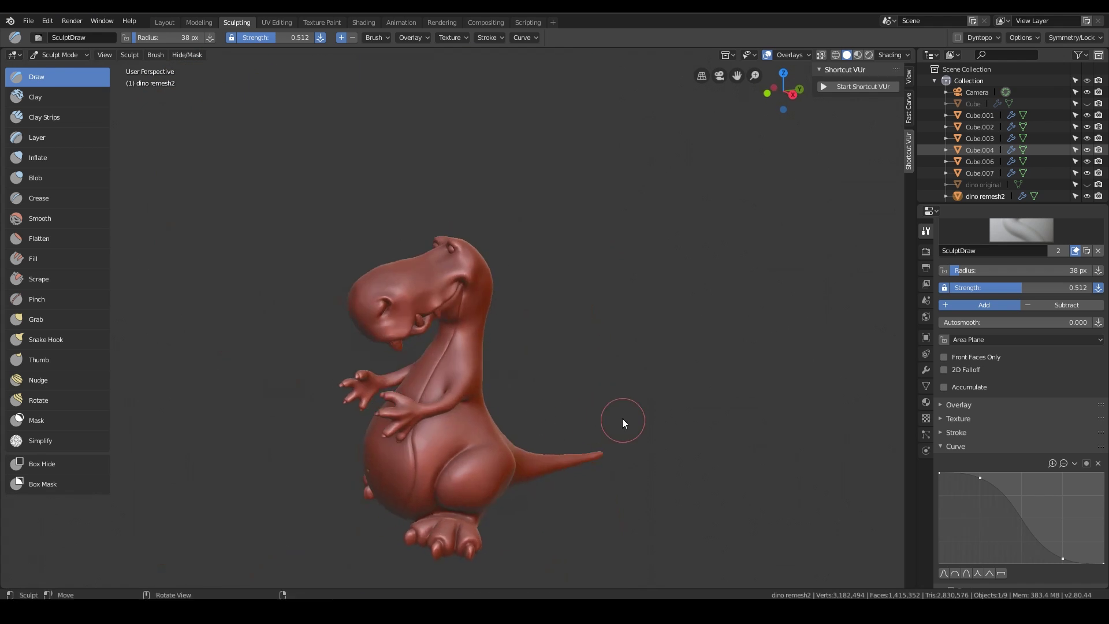